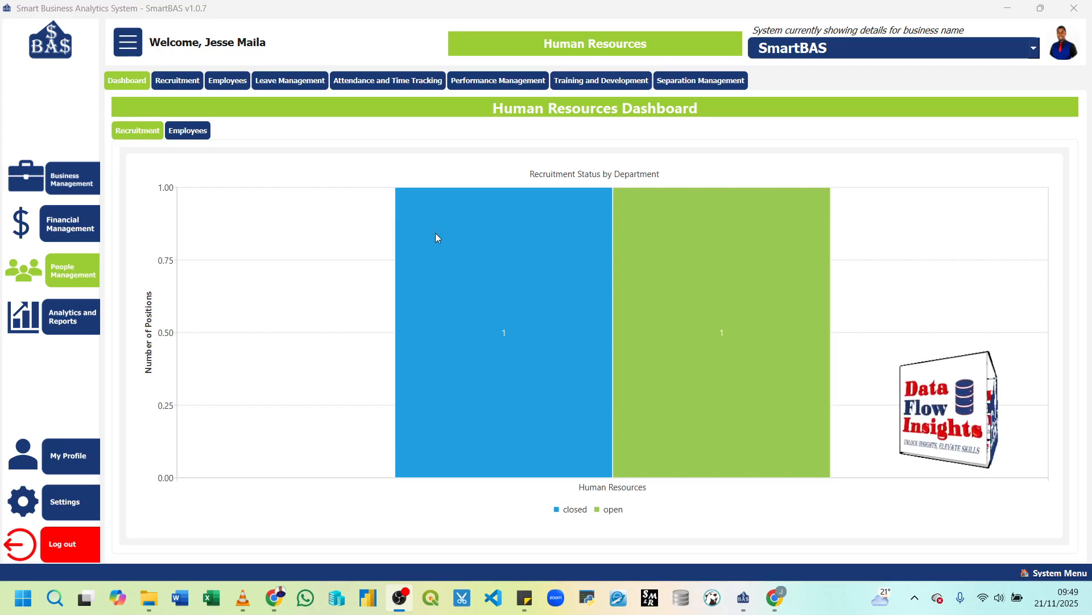
Review the employee dashboard charts for gender distribution, department size and employment status.
left_click(207, 136)
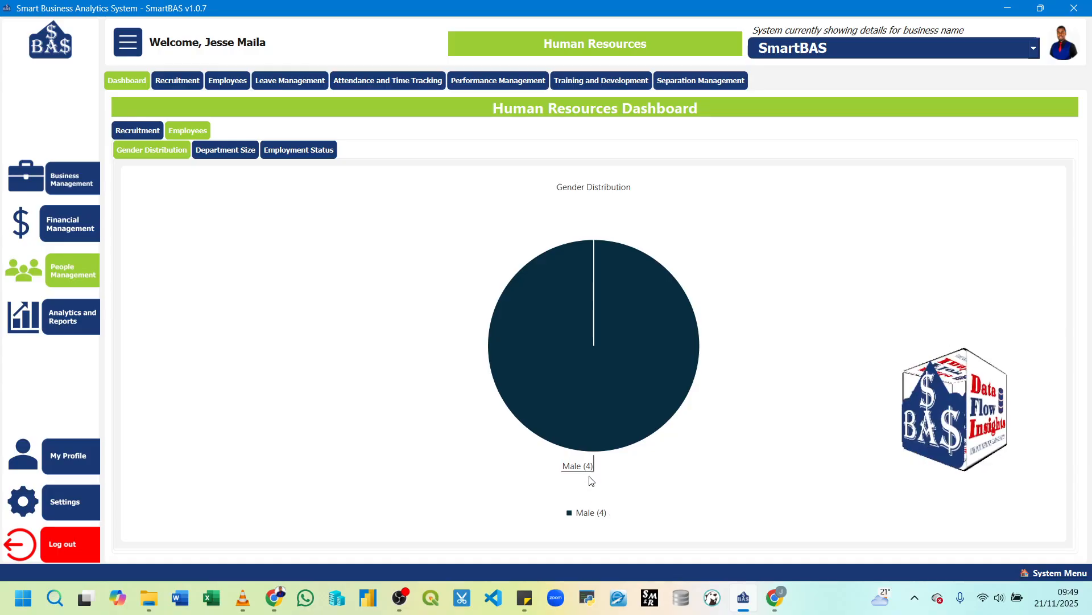
left_click(244, 151)
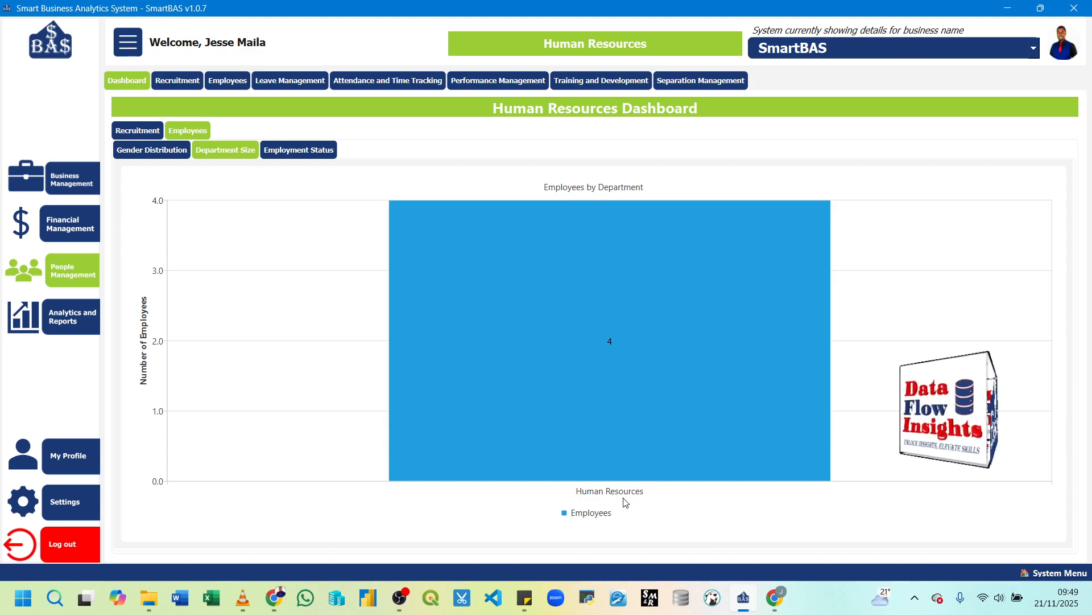
left_click(320, 151)
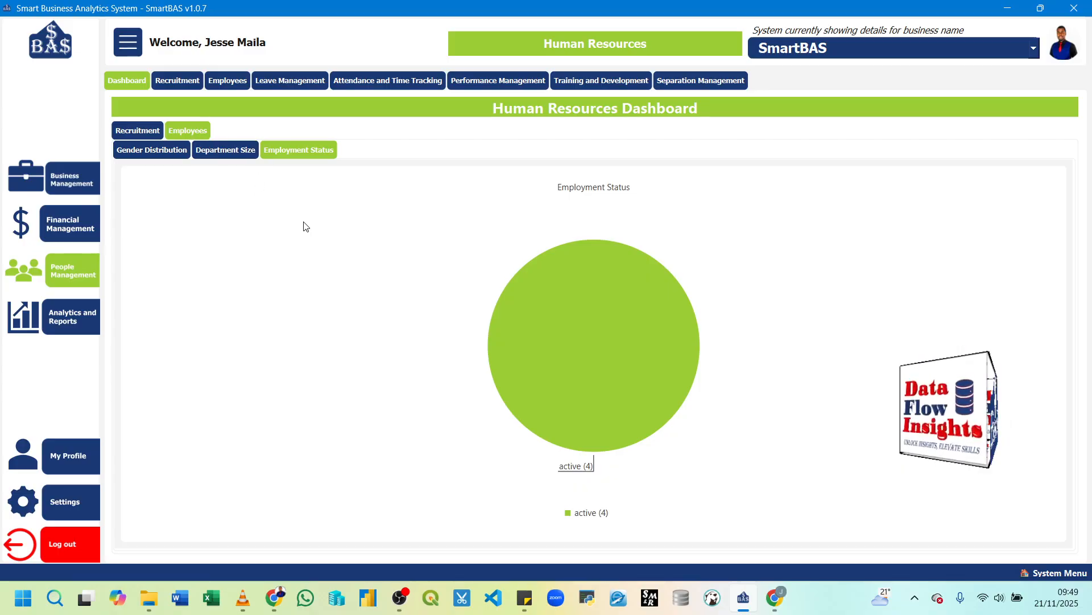
left_click(241, 152)
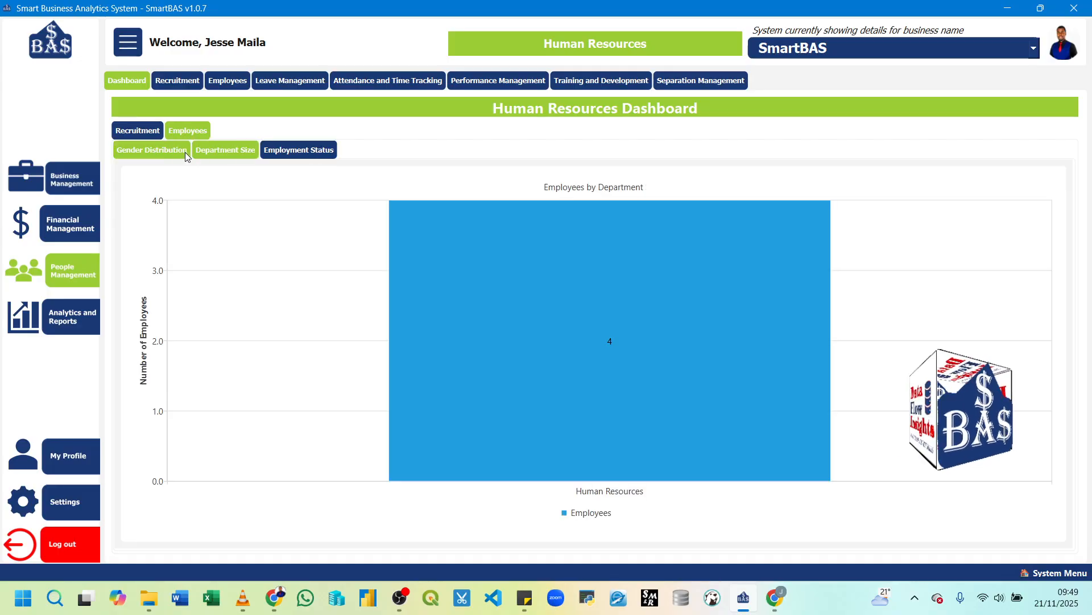
Open a blank new-employee form from the employee list, check its System User options, and cancel the form.
left_click(192, 86)
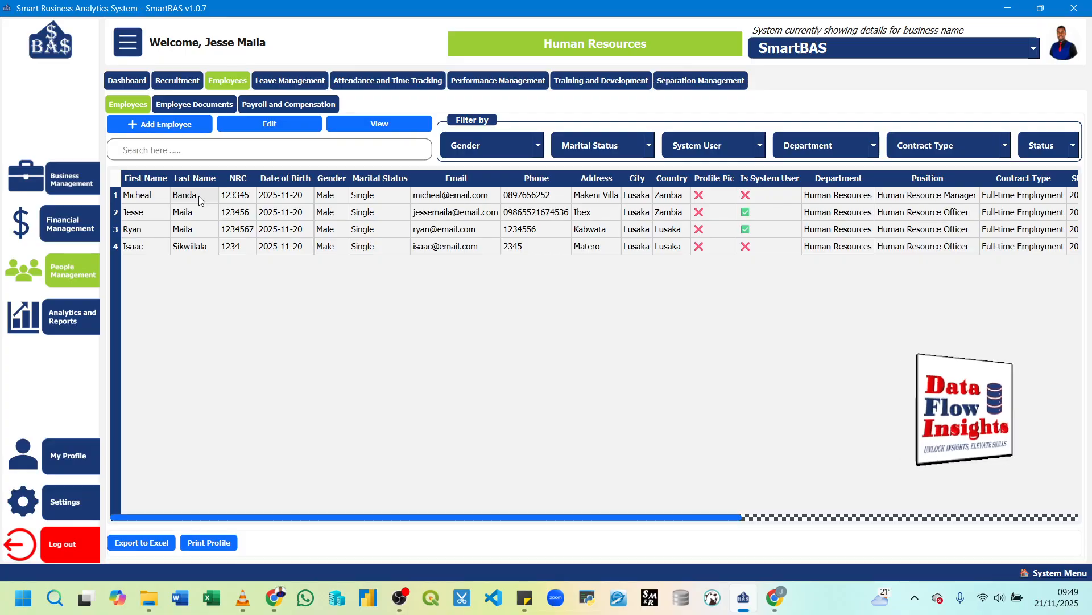
mouse_move(443, 519)
left_mouse_down()
mouse_move(589, 511)
mouse_move(432, 510)
left_mouse_up()
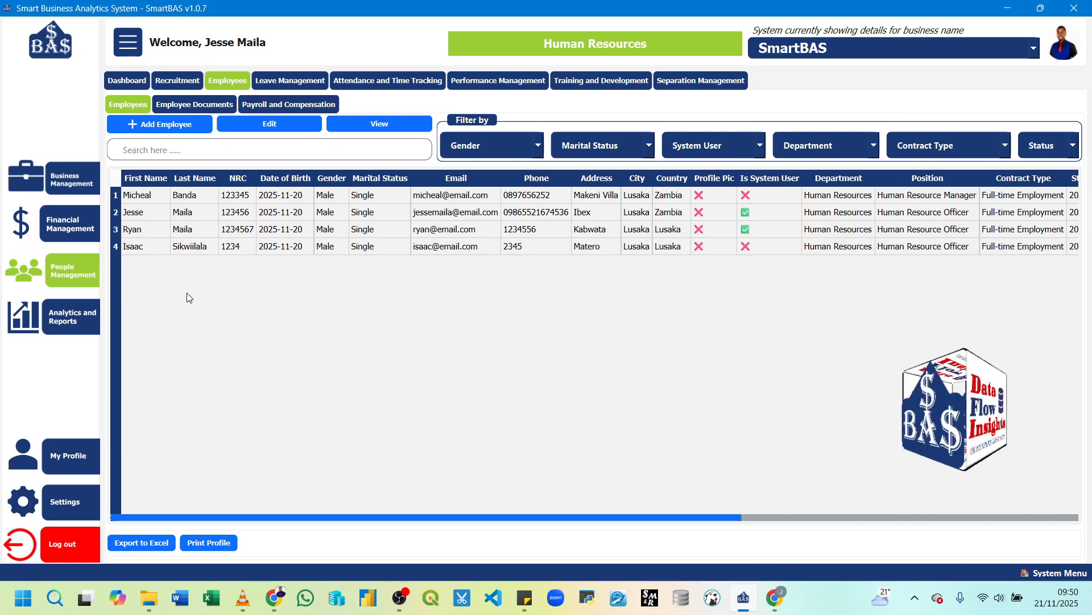
left_click(161, 123)
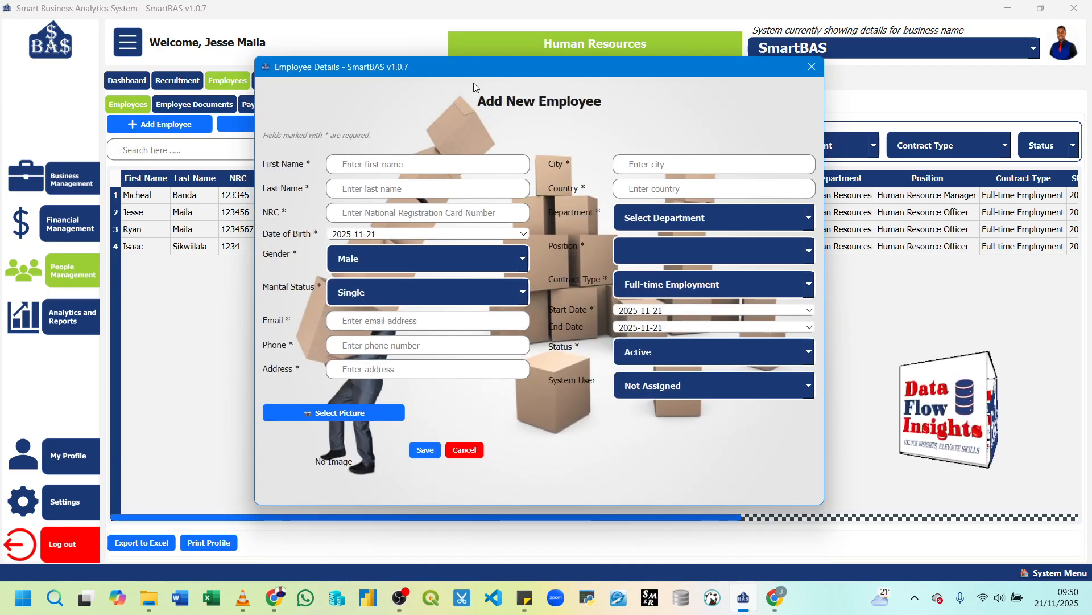
left_click_drag(473, 70, 422, 70)
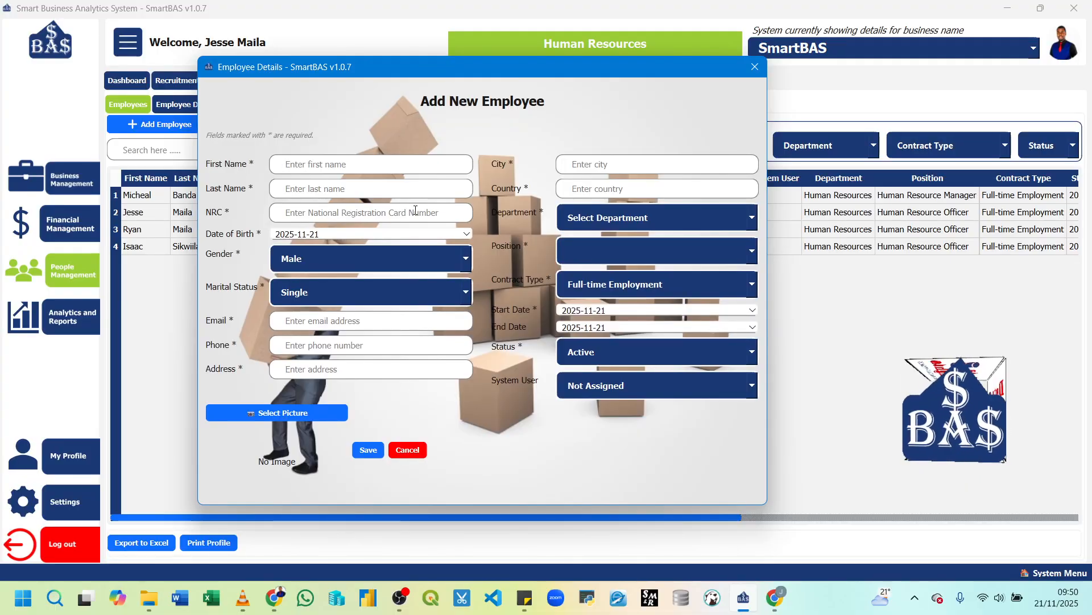
left_click(701, 392)
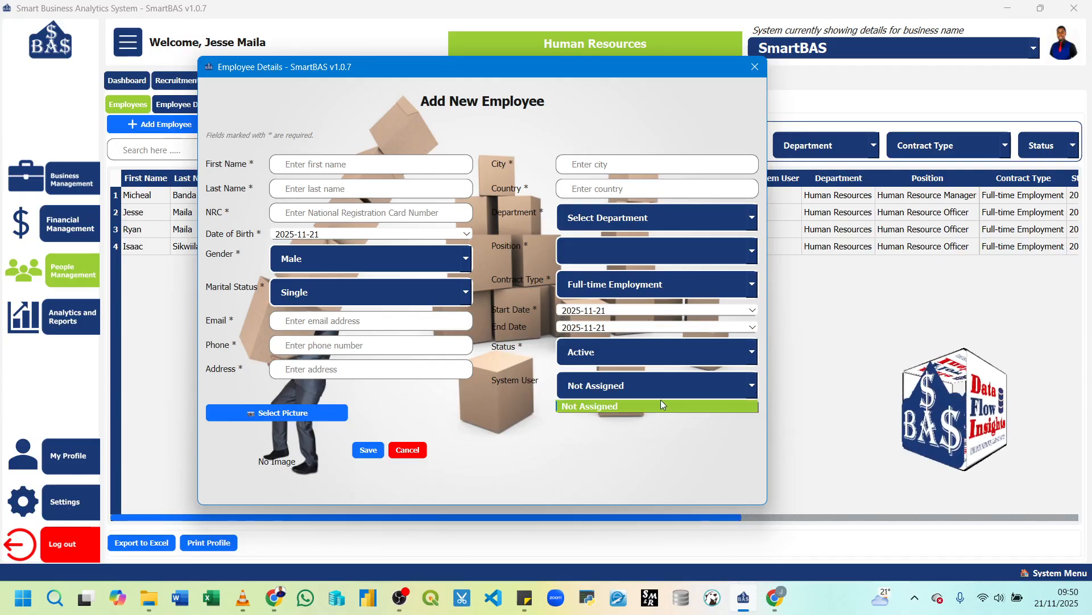
left_click(630, 398)
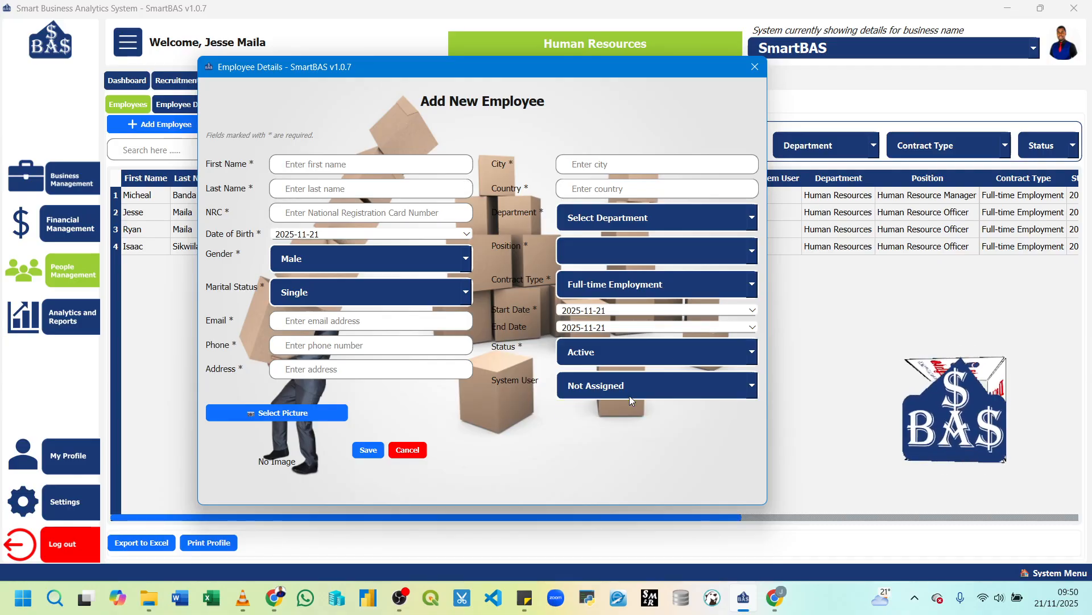
left_click(662, 386)
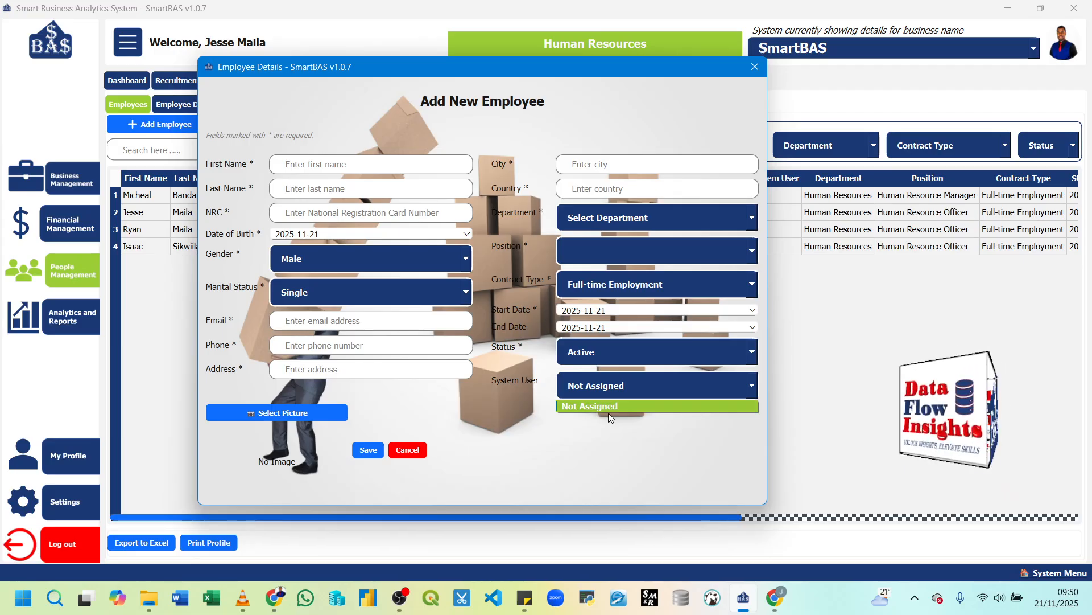
left_click(545, 436)
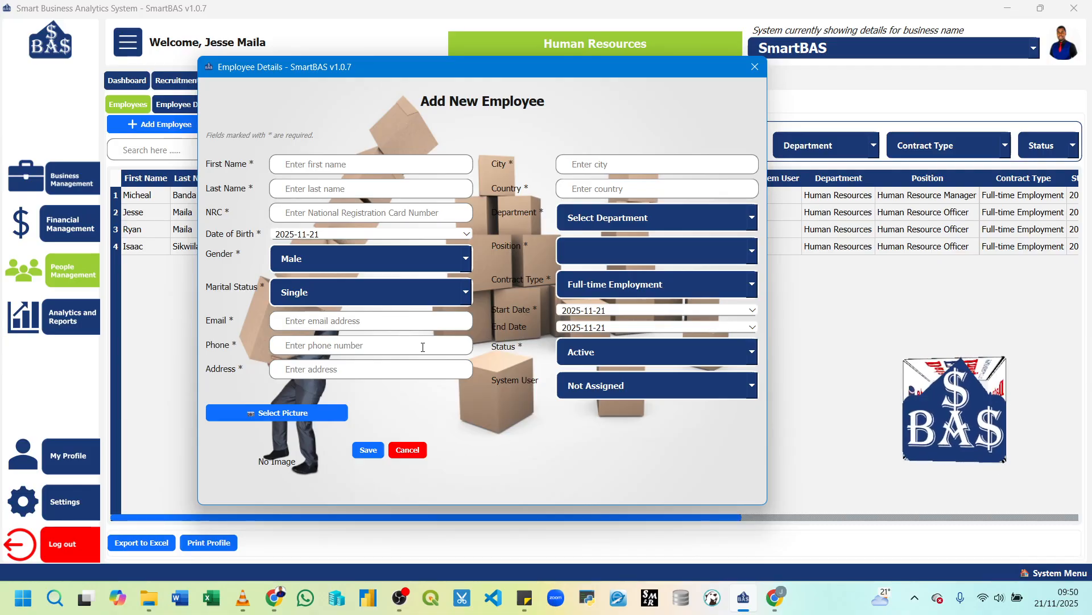
left_click(421, 450)
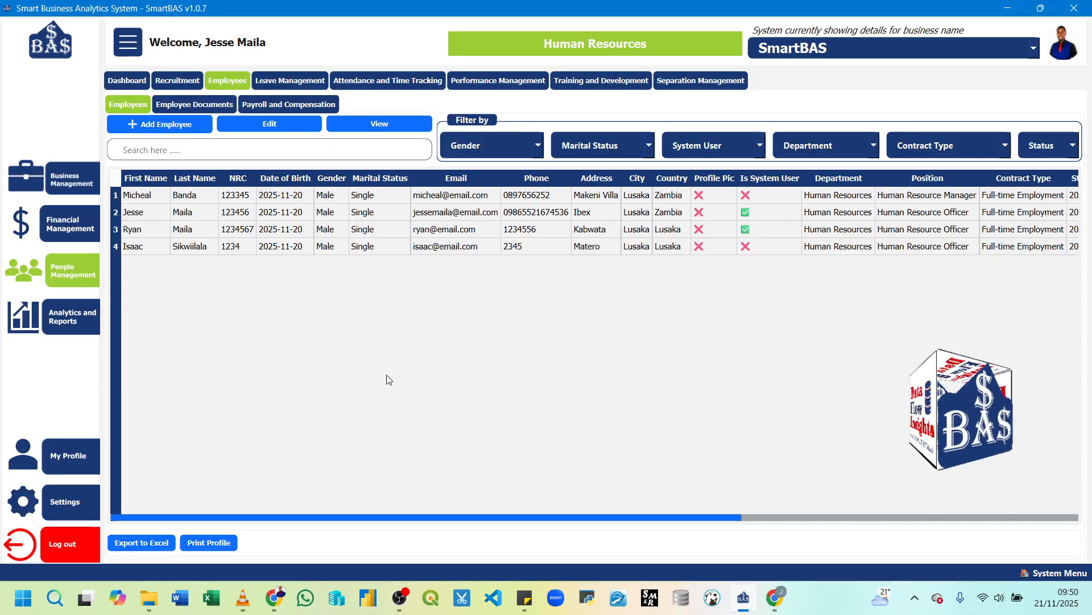
Open the third listed employee's record for editing, check its System User options, and close it without saving.
left_click(377, 196)
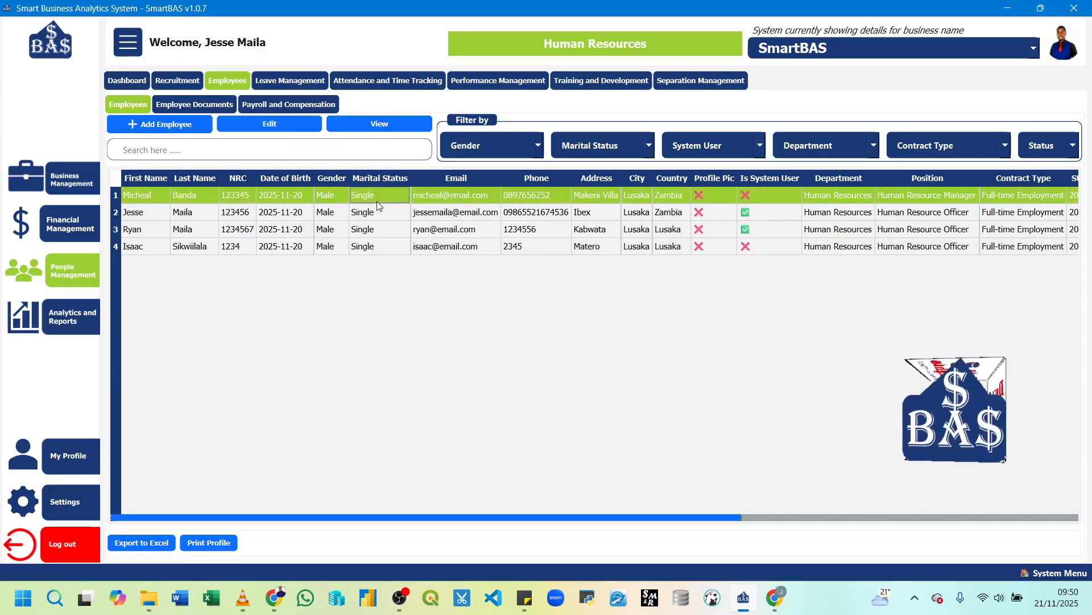
left_click(378, 230)
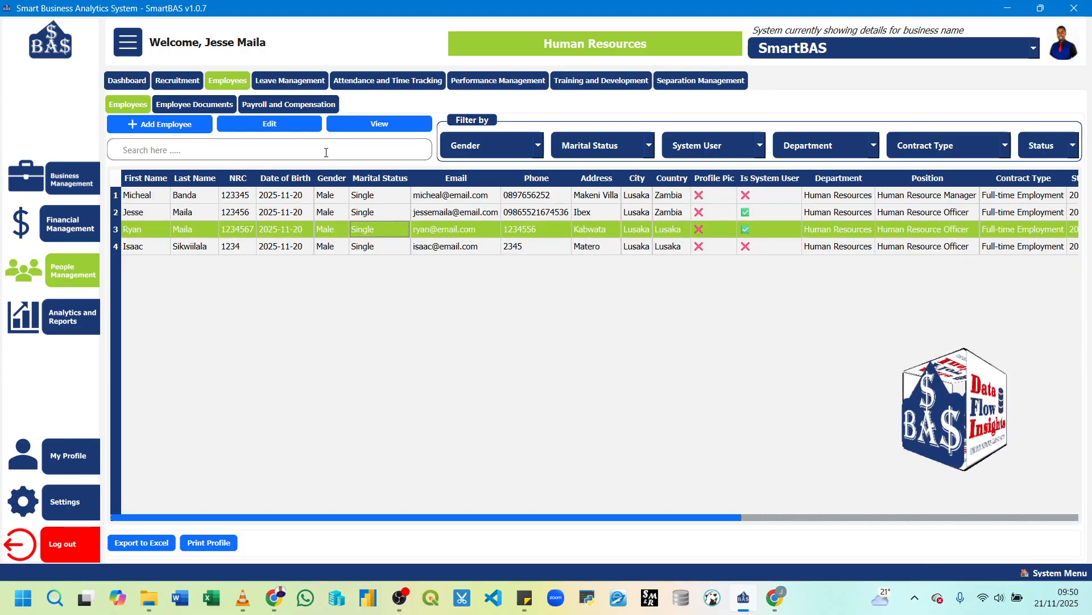
left_click(295, 125)
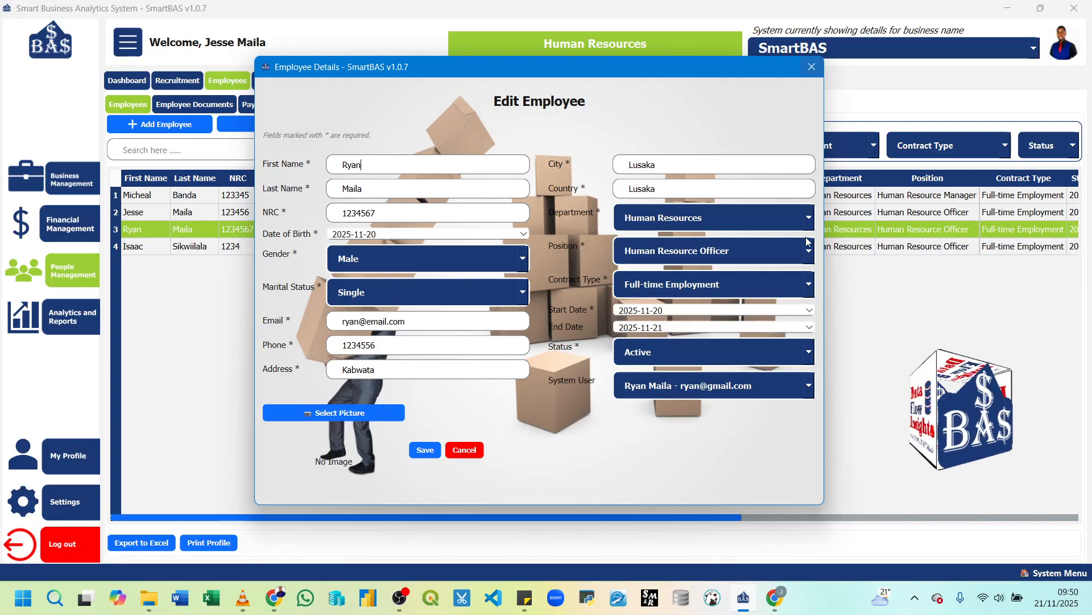
left_click(684, 393)
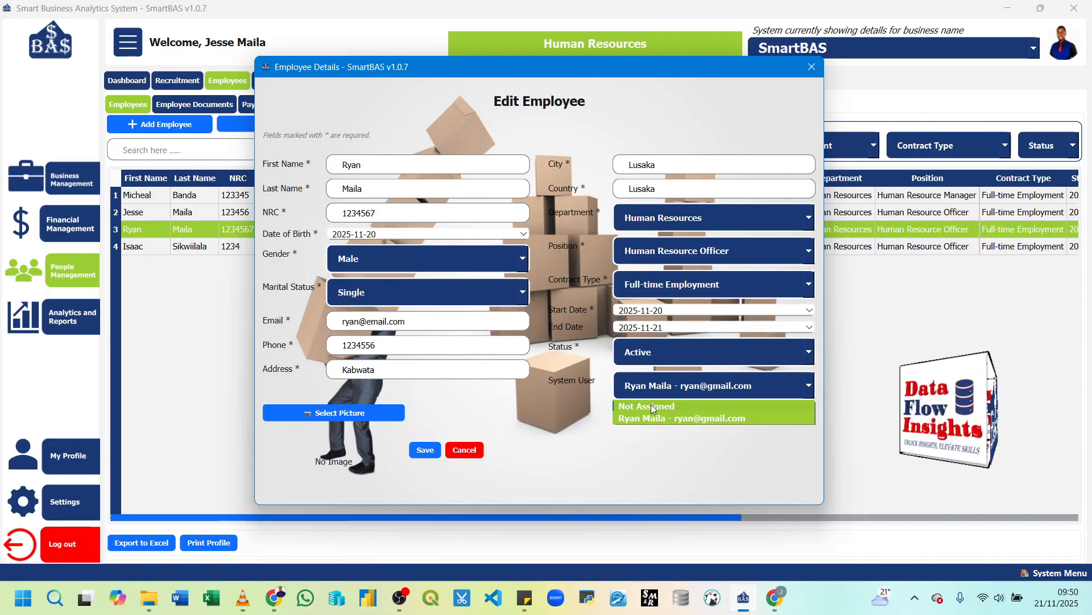
left_click(811, 70)
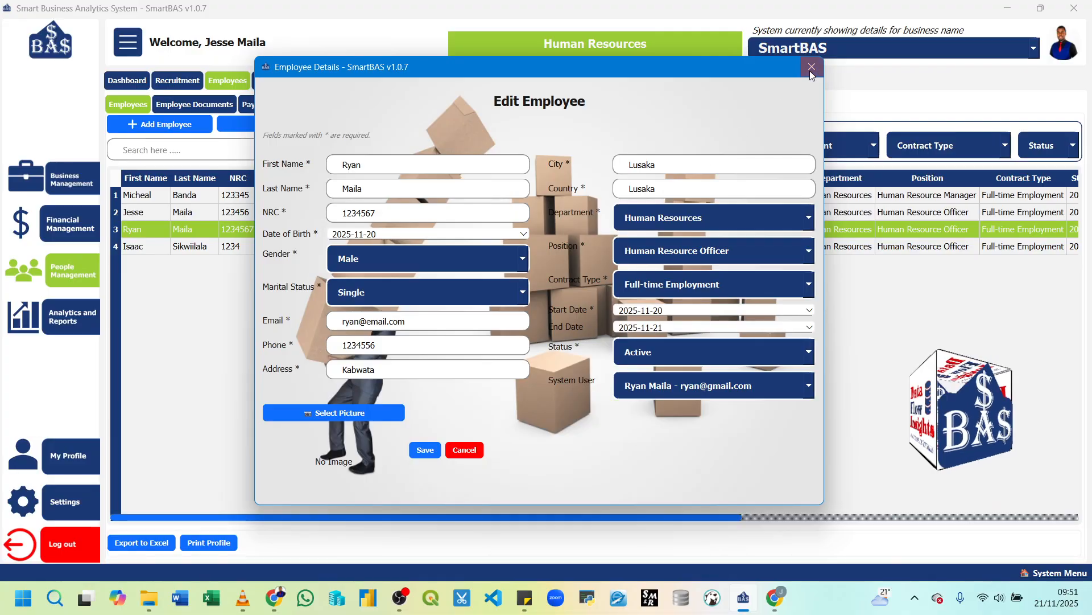
left_click(810, 67)
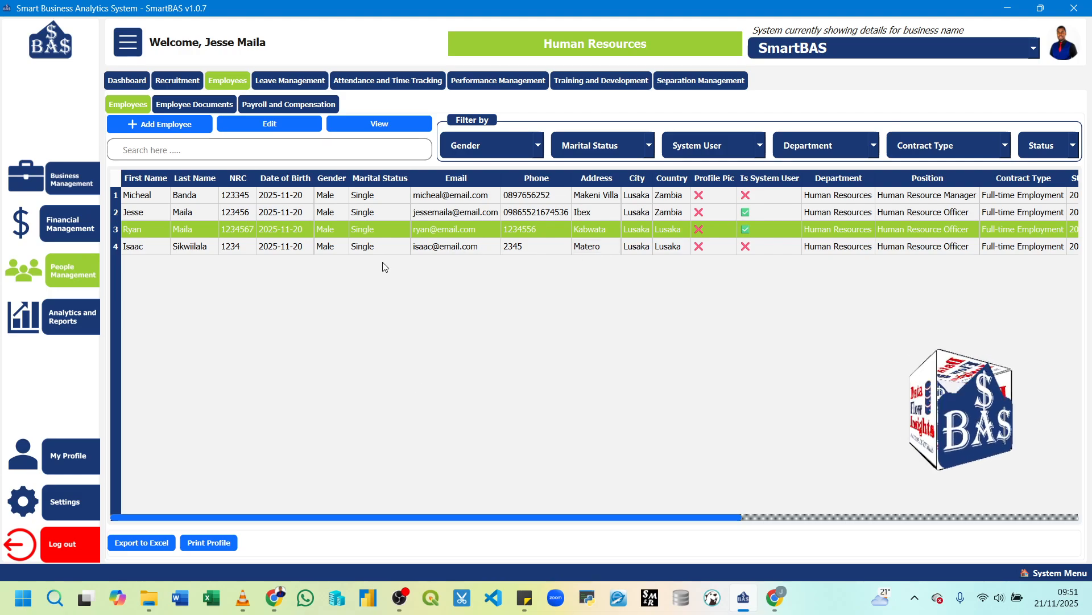
Export the selected employee's printable profile as a JPEG image to the Downloads folder.
left_click(221, 541)
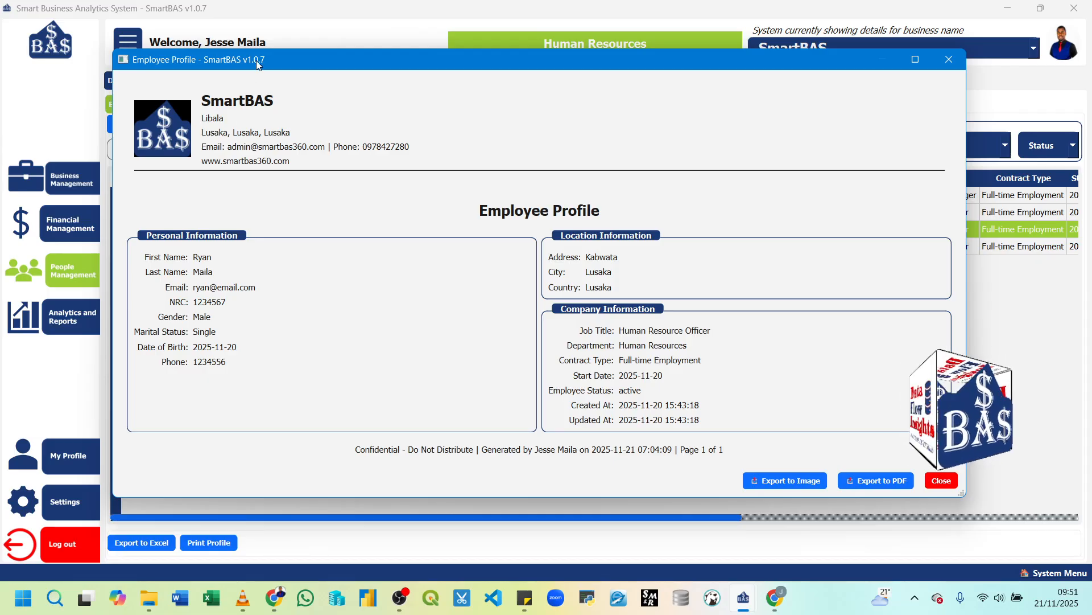
mouse_move(256, 60)
left_mouse_down()
mouse_move(295, 50)
mouse_move(268, 63)
left_mouse_up()
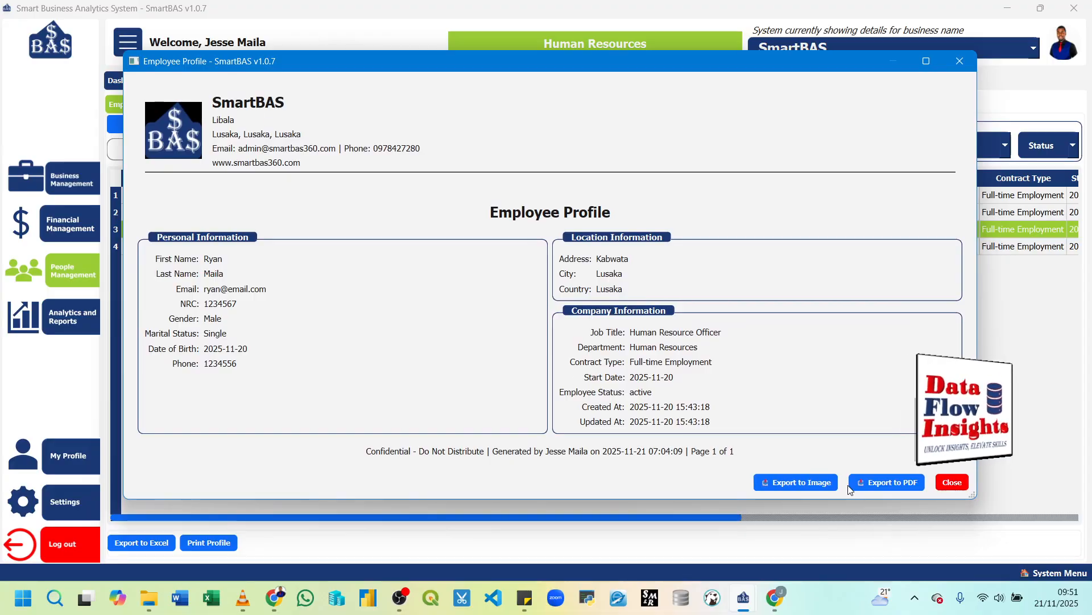
left_click(825, 485)
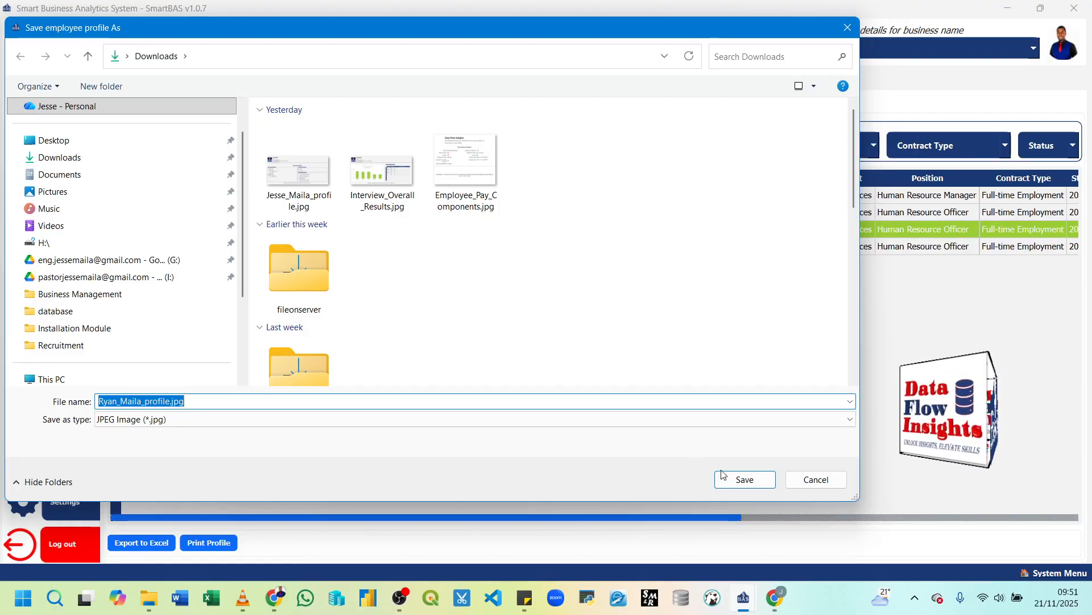
left_click(733, 481)
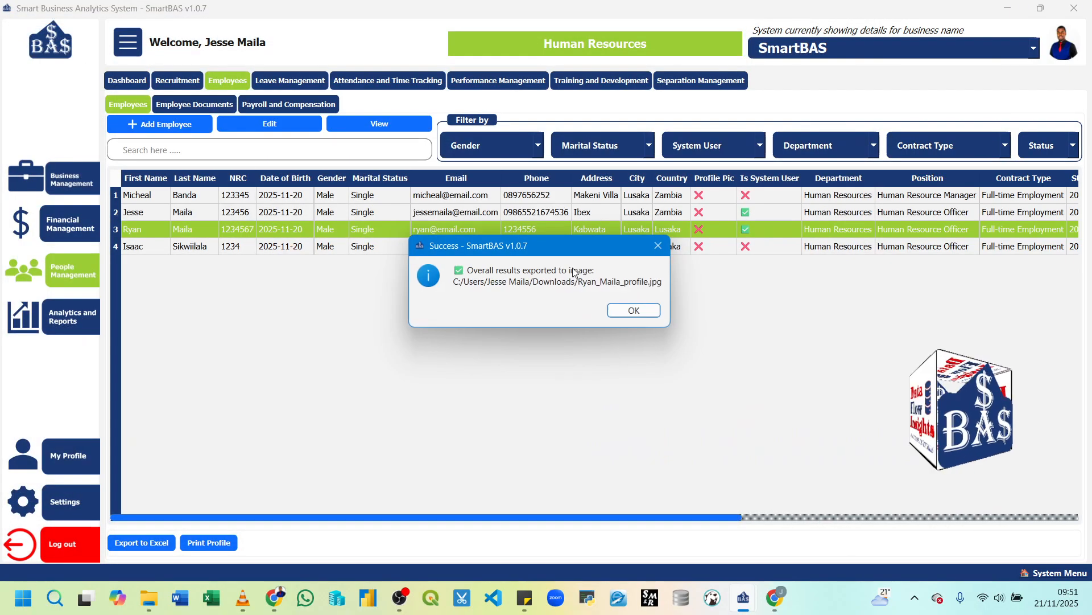
left_click(632, 310)
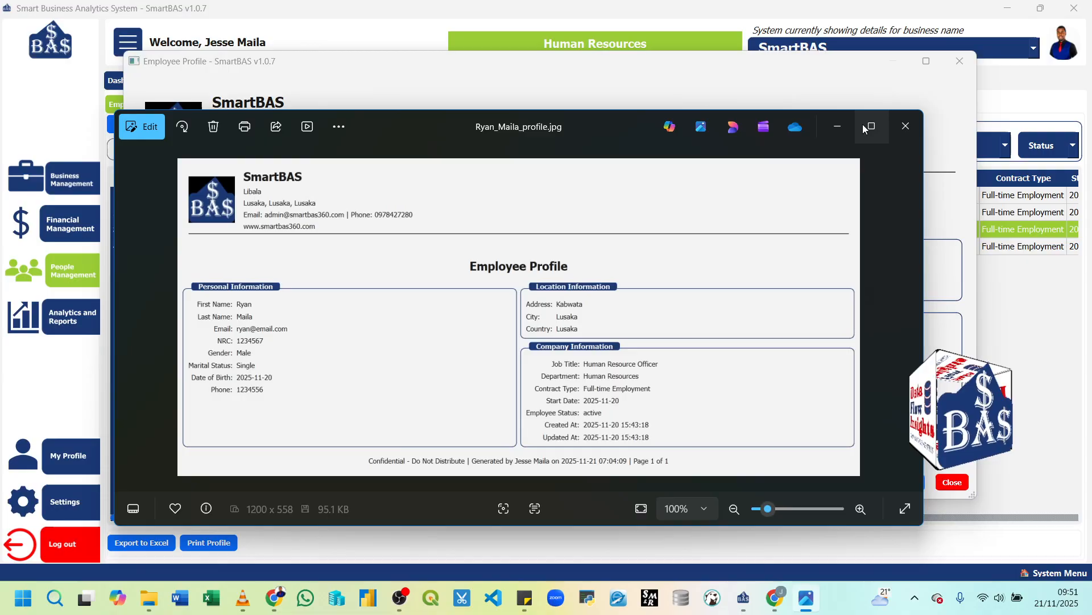
Inspect the exported profile image in a maximized window, and close both the image and the employee profile.
left_click(866, 127)
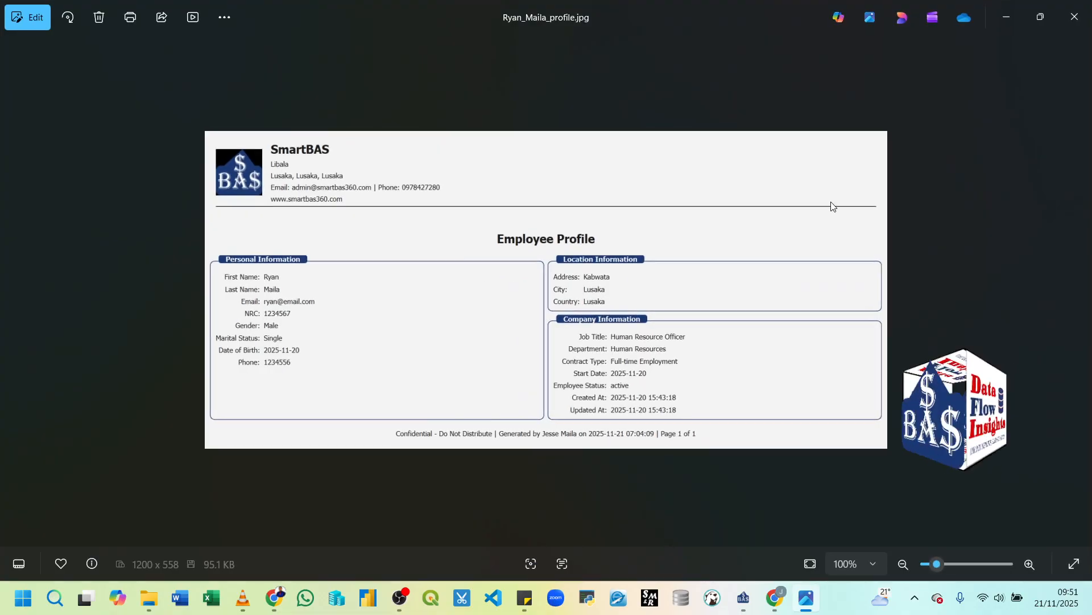
left_click(1072, 22)
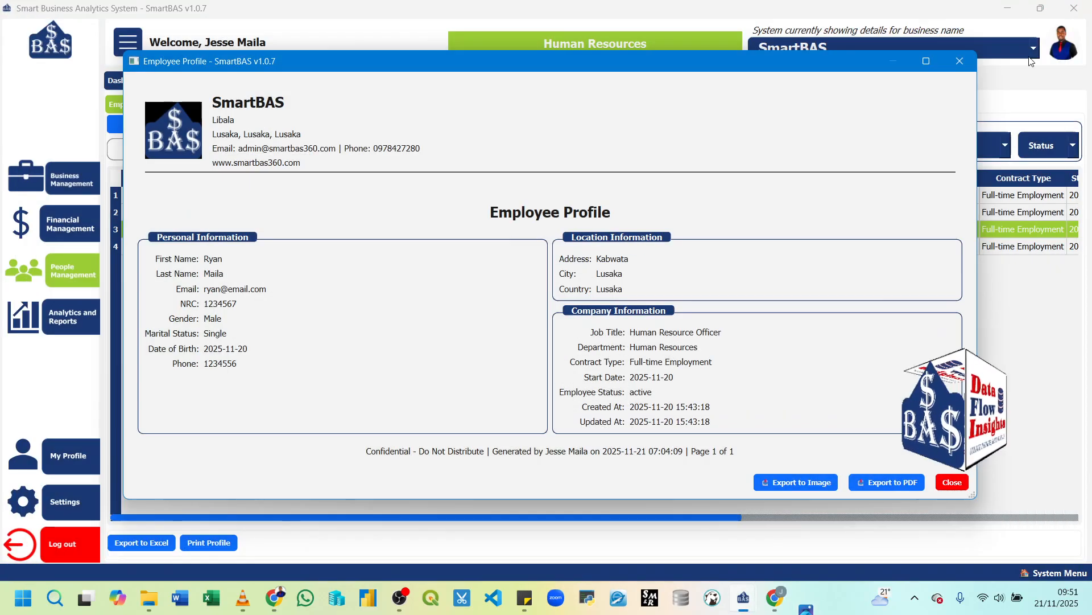
left_click(956, 483)
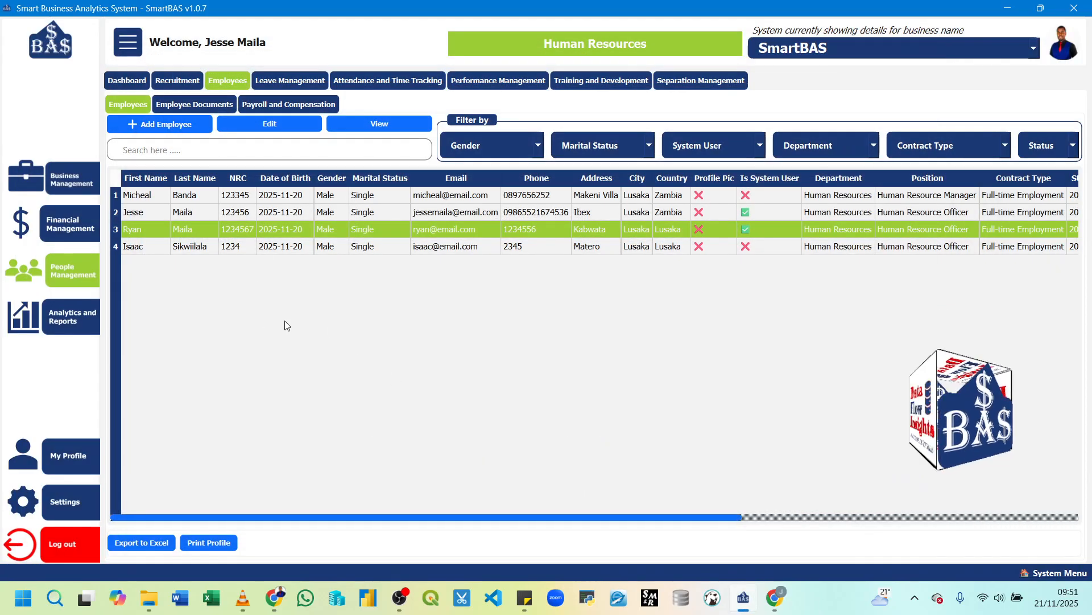
Export the employee list to employee_data.xlsx in Downloads, replacing the existing file, and minimize the workbook after viewing it in Excel.
left_click(158, 542)
left_click(734, 476)
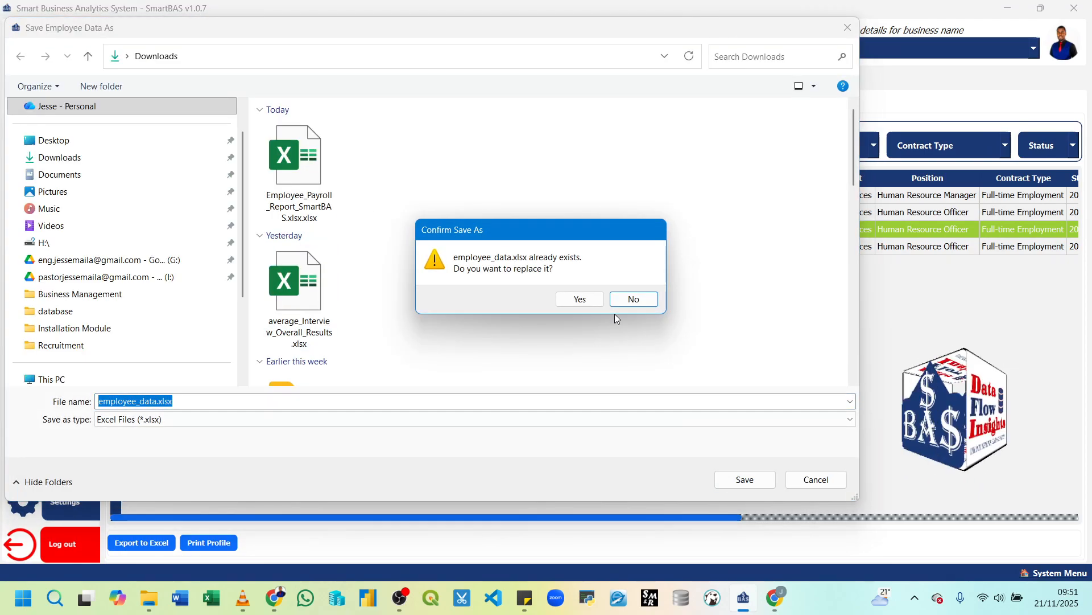
left_click(584, 299)
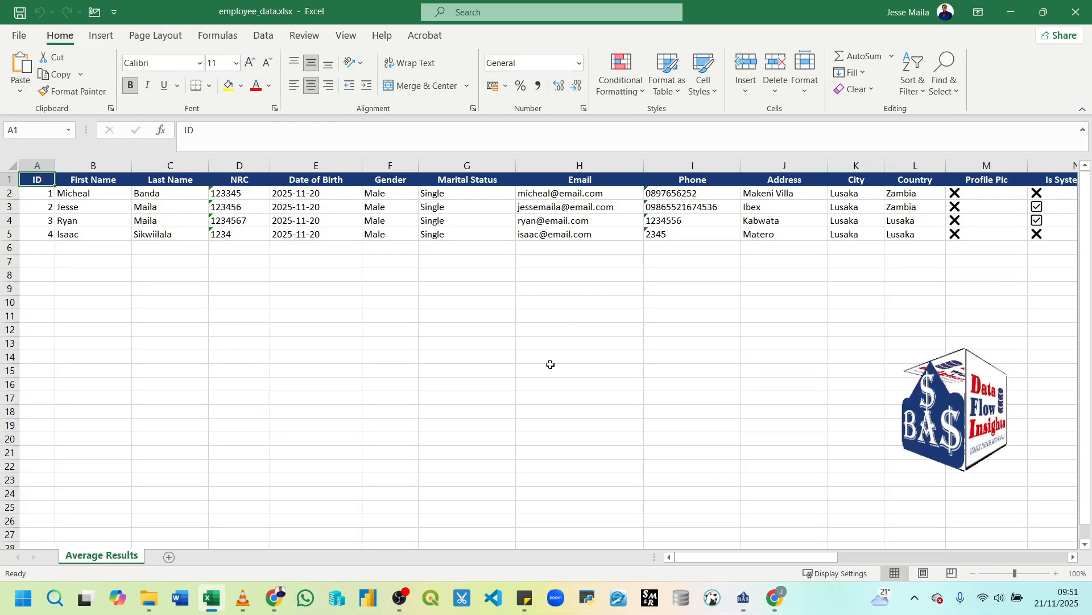
left_click_drag(690, 558, 580, 532)
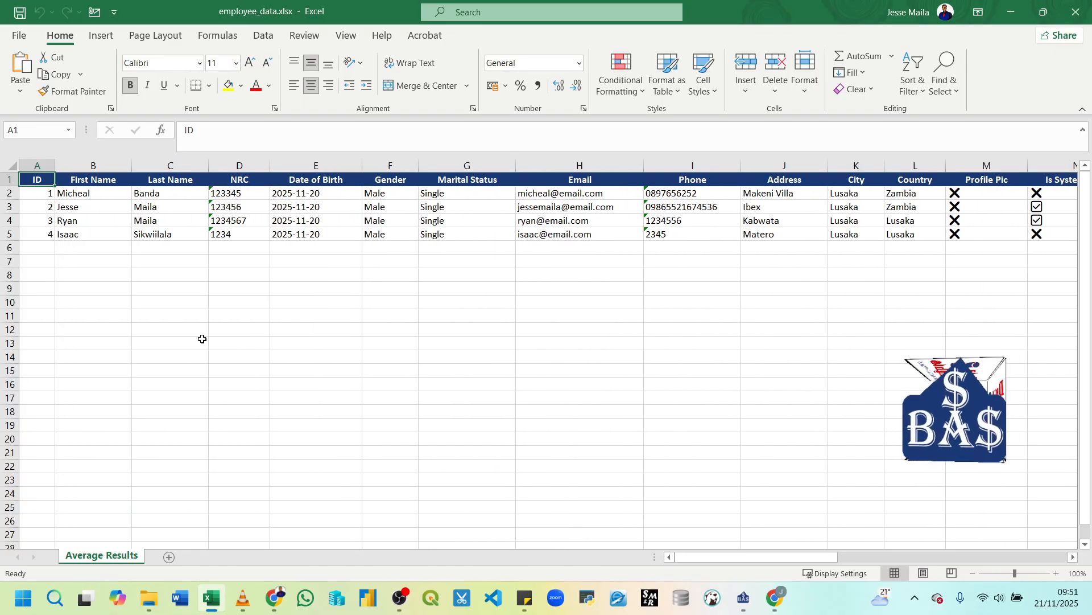
left_click(1007, 19)
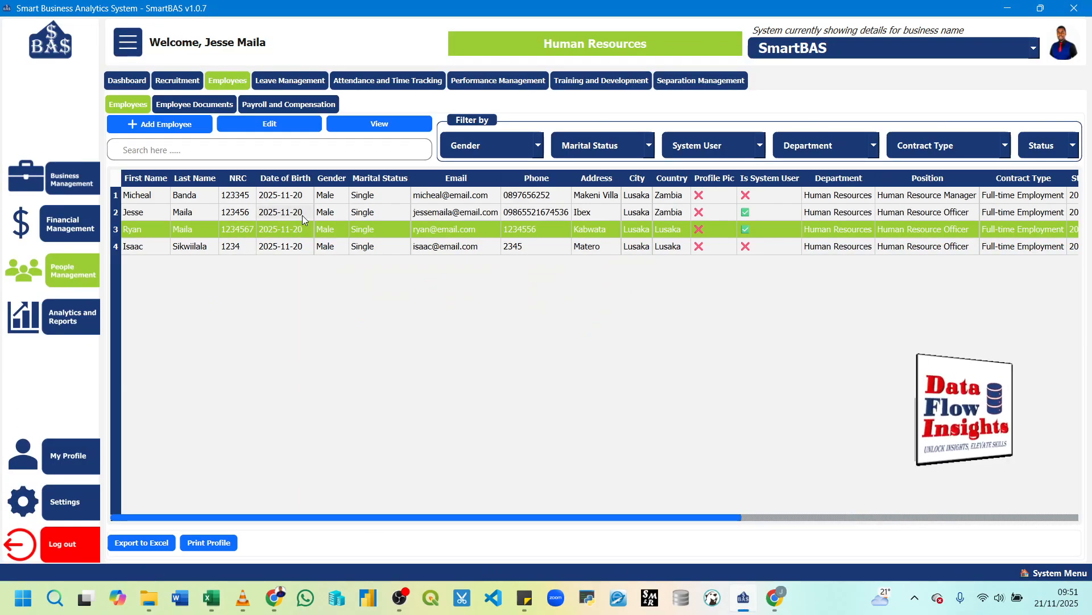
Show the first listed employee's documents, inspect the form for uploading an employee document, and close it without saving.
left_click(210, 107)
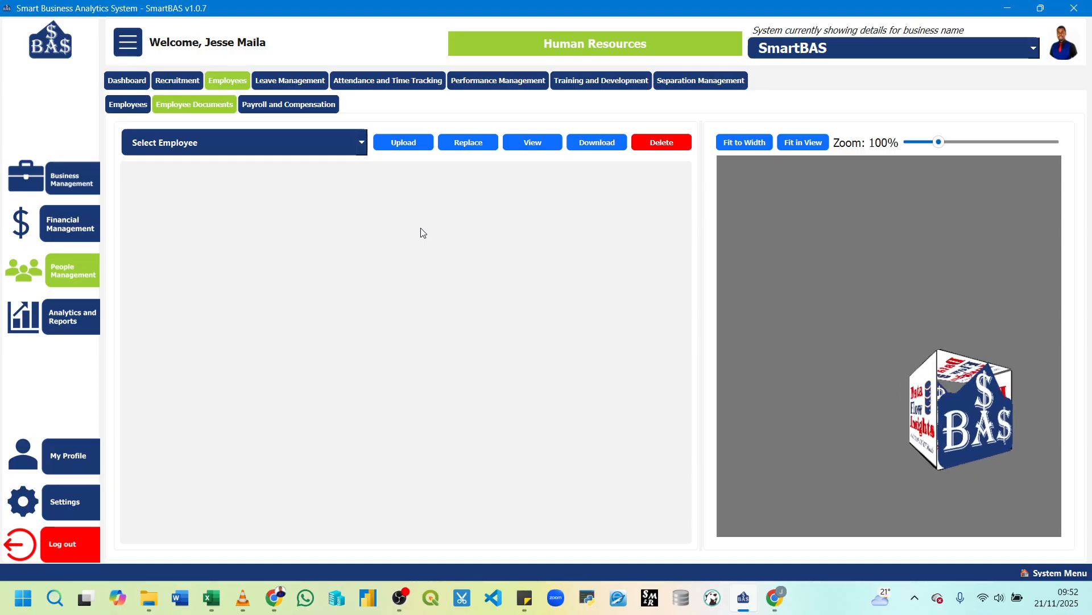
left_click(362, 144)
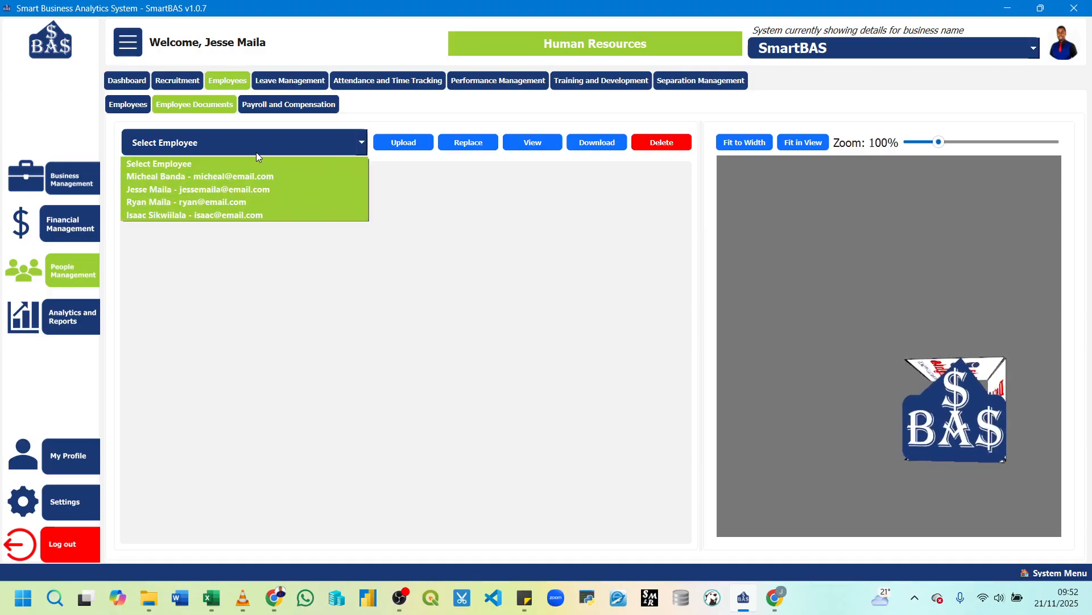
left_click(206, 176)
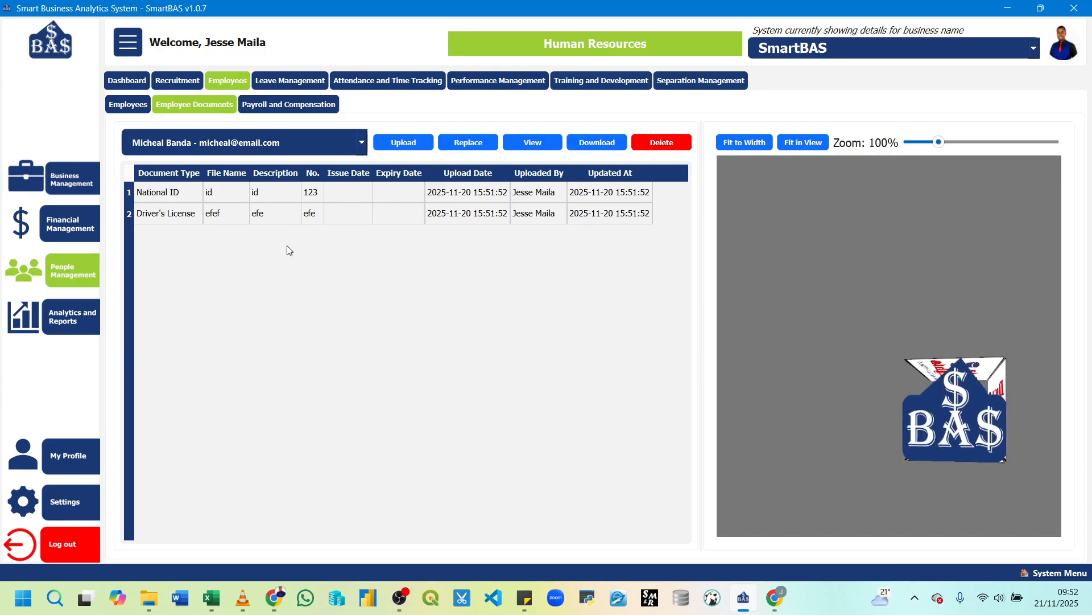
left_click(404, 142)
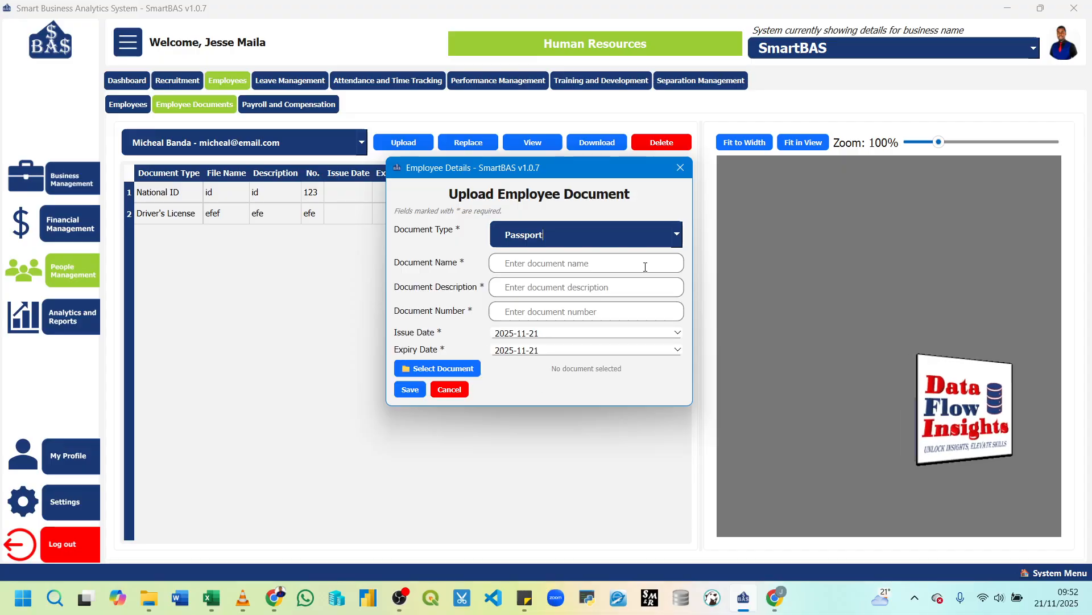
left_click(681, 167)
Preview the employee's Driver's License document in a preview pane widened over the document list, and read through its pages.
left_click(268, 221)
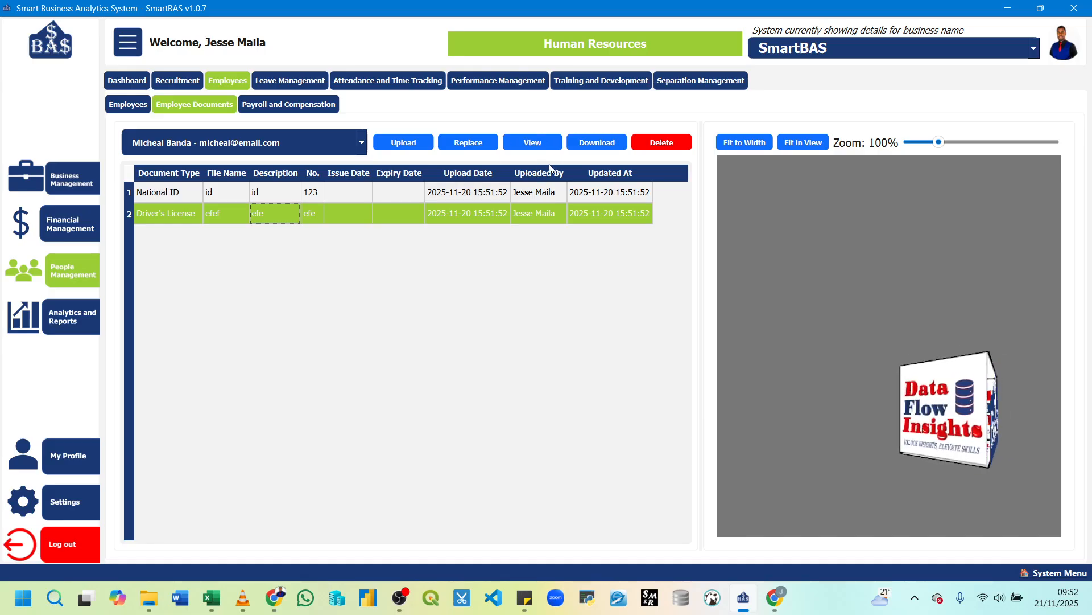
left_click(539, 141)
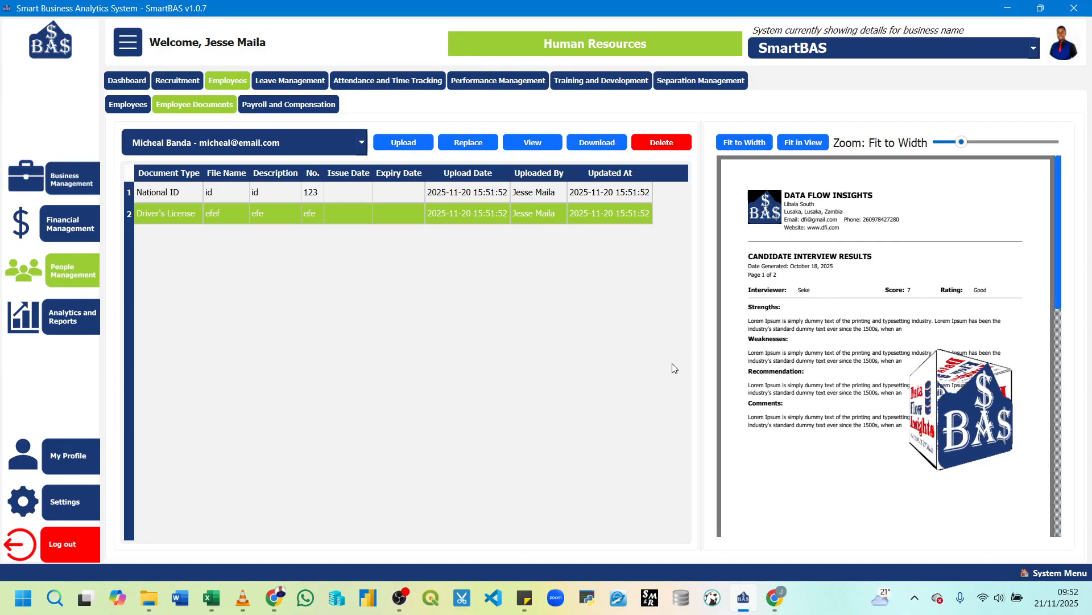
left_click_drag(699, 340, 119, 344)
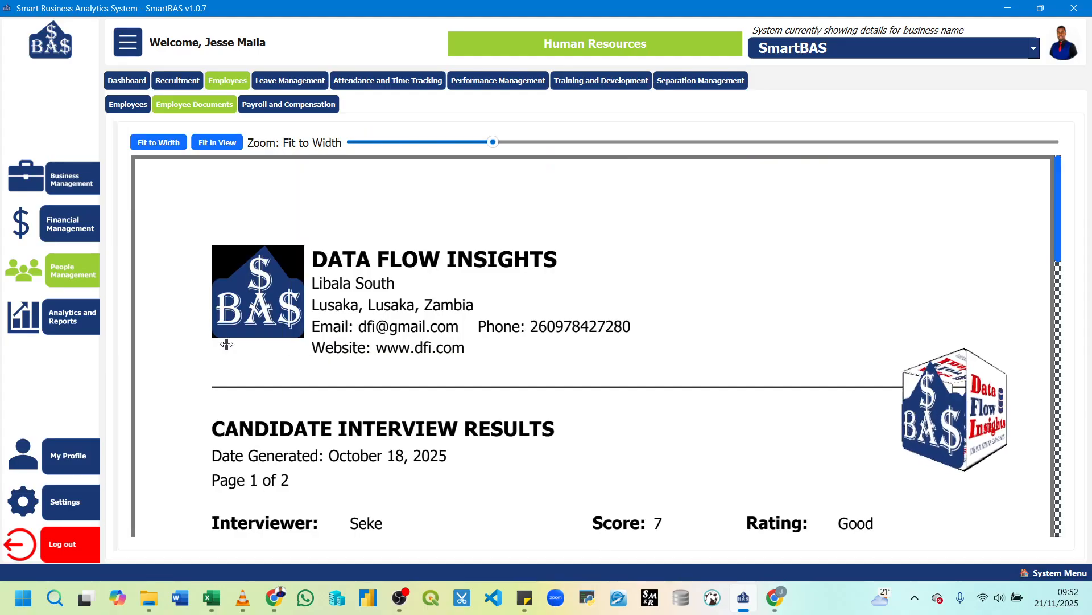
scroll(670, 363, "down", 8)
scroll(671, 364, "down", 10)
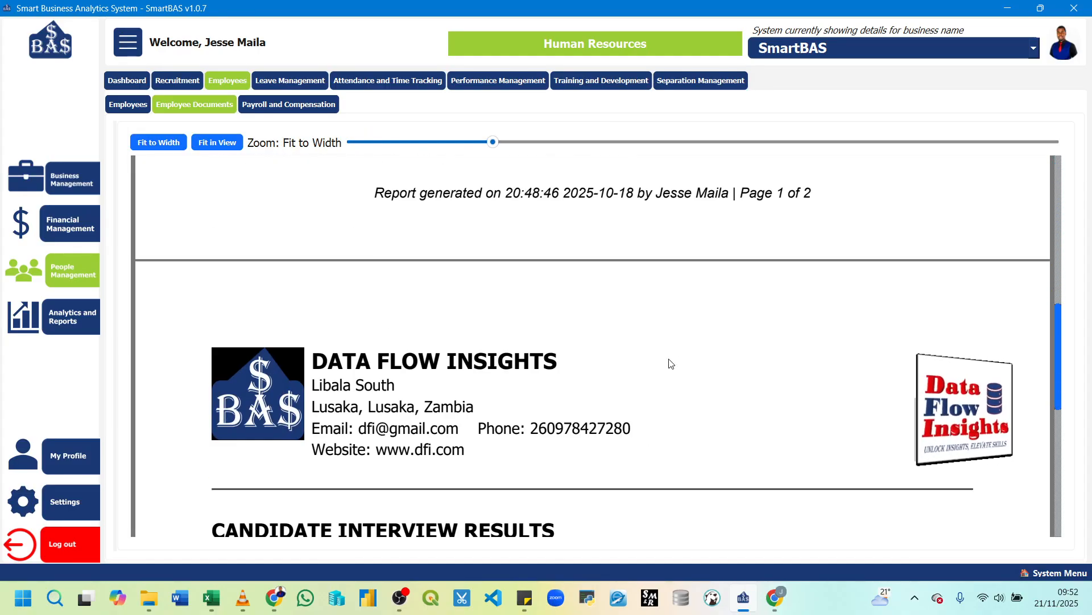
scroll(671, 364, "up", 4)
scroll(671, 364, "up", 10)
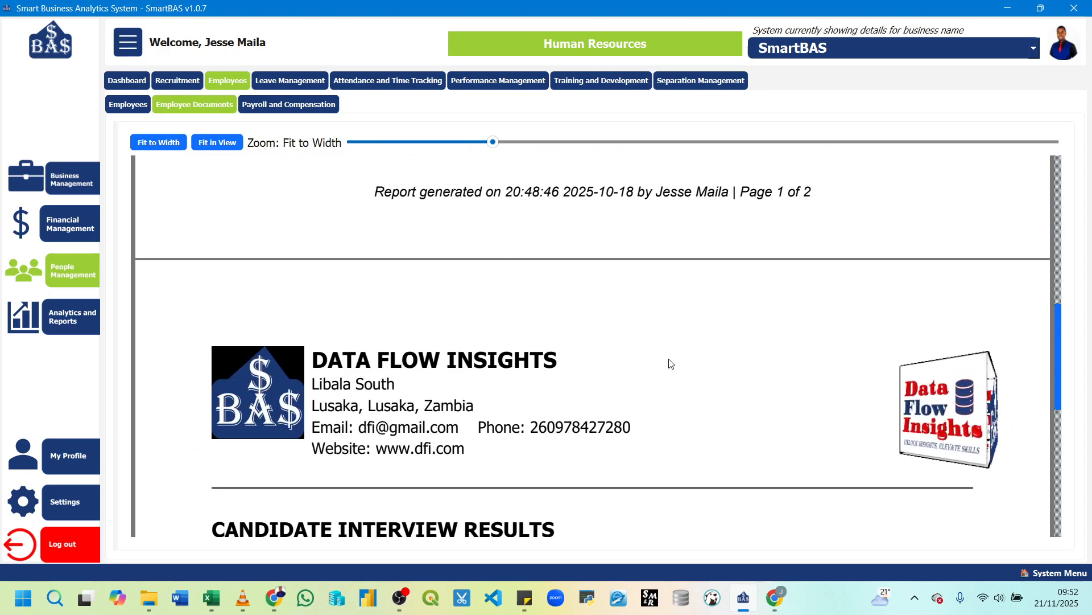
scroll(671, 364, "down", 6)
scroll(671, 364, "up", 6)
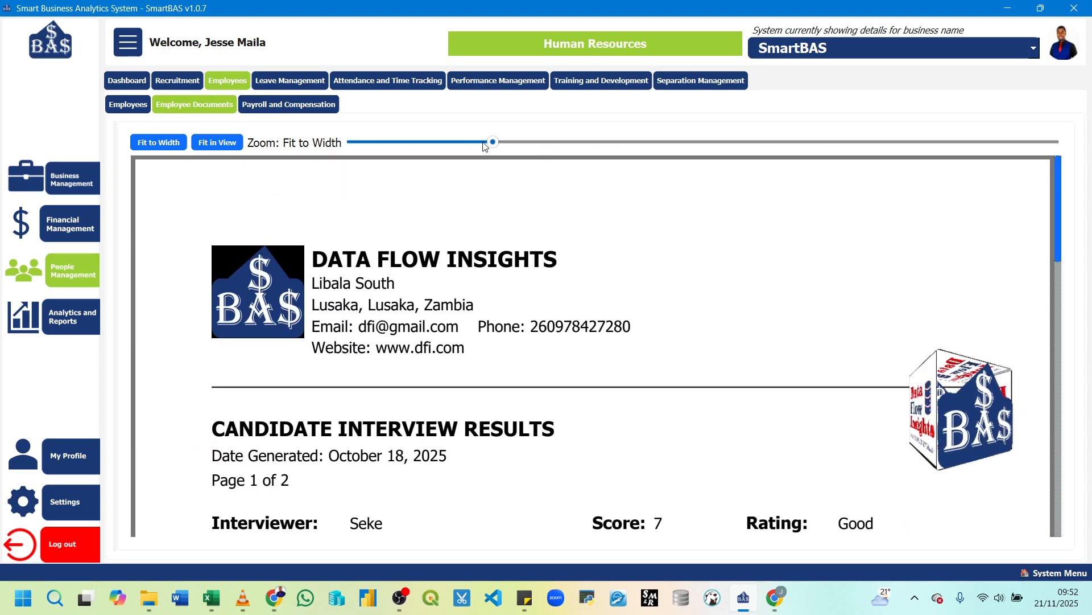
Set the document preview zoom to 127% and review both pages of the candidate interview results.
left_click_drag(493, 141, 522, 142)
scroll(478, 393, "down", 2)
scroll(477, 393, "up", 2)
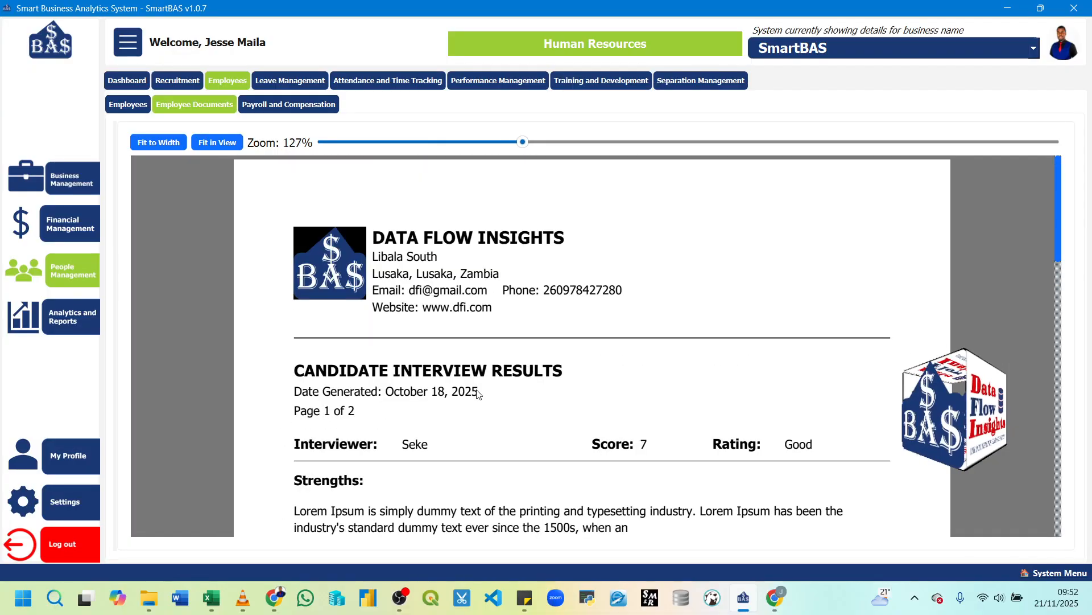
scroll(478, 394, "down", 2)
scroll(477, 393, "up", 2)
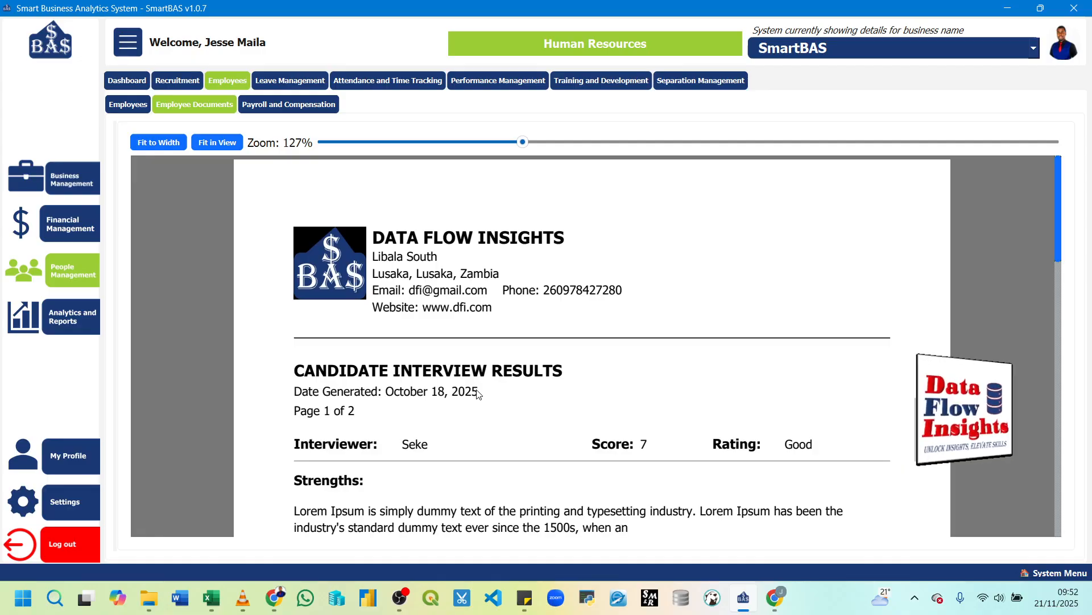
scroll(478, 394, "down", 12)
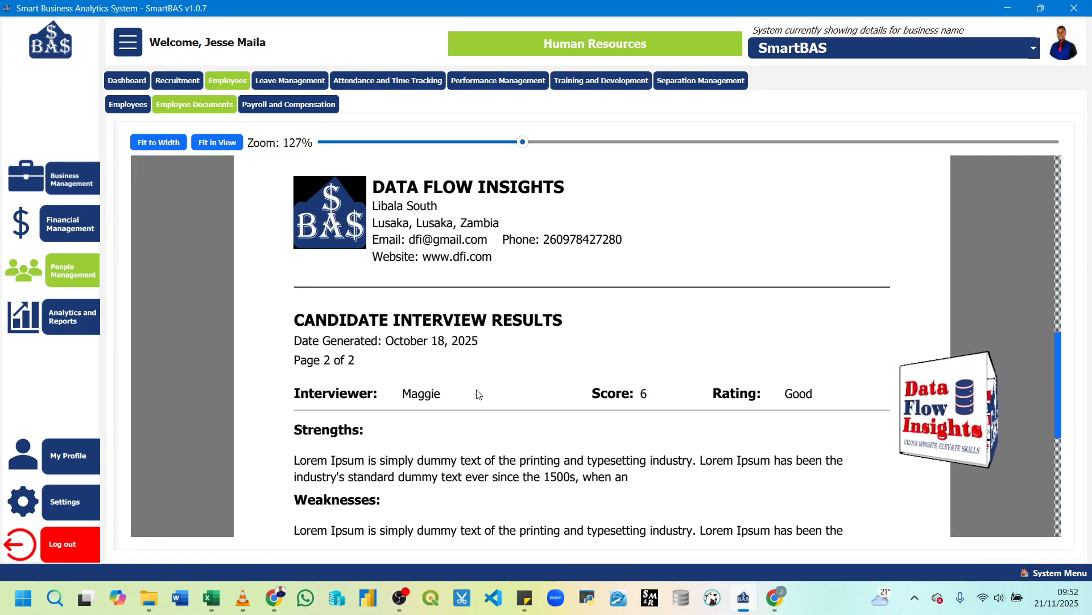
scroll(478, 394, "down", 5)
scroll(478, 394, "up", 6)
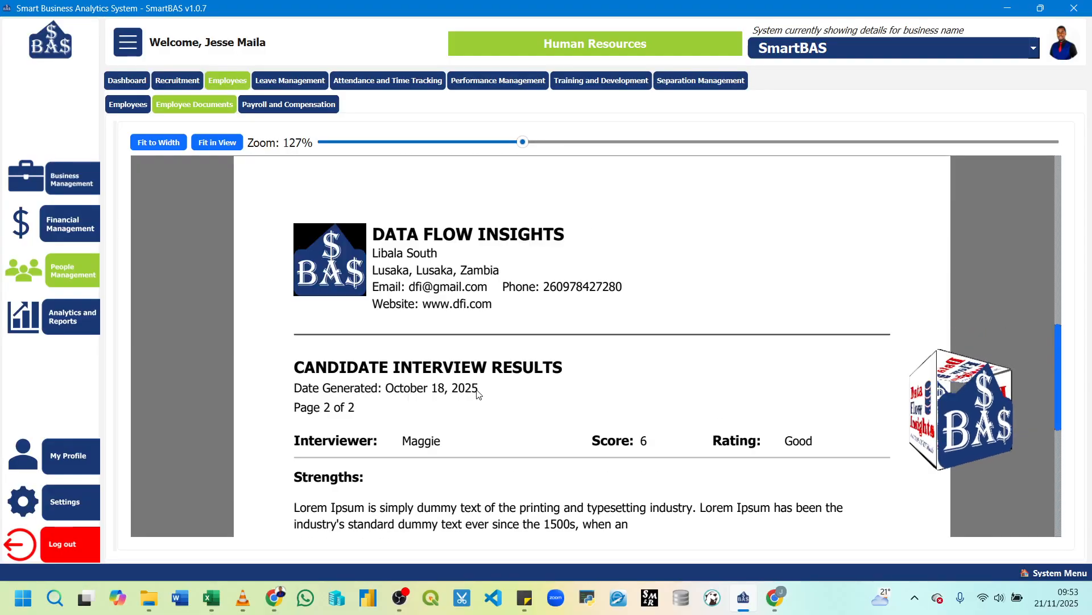
scroll(478, 393, "up", 12)
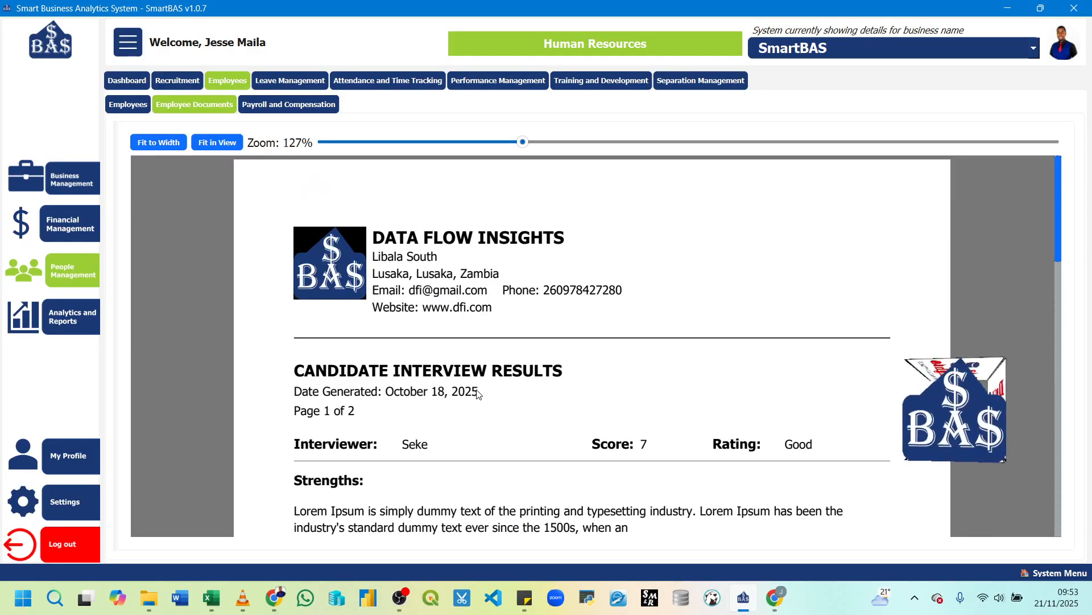
scroll(478, 393, "down", 6)
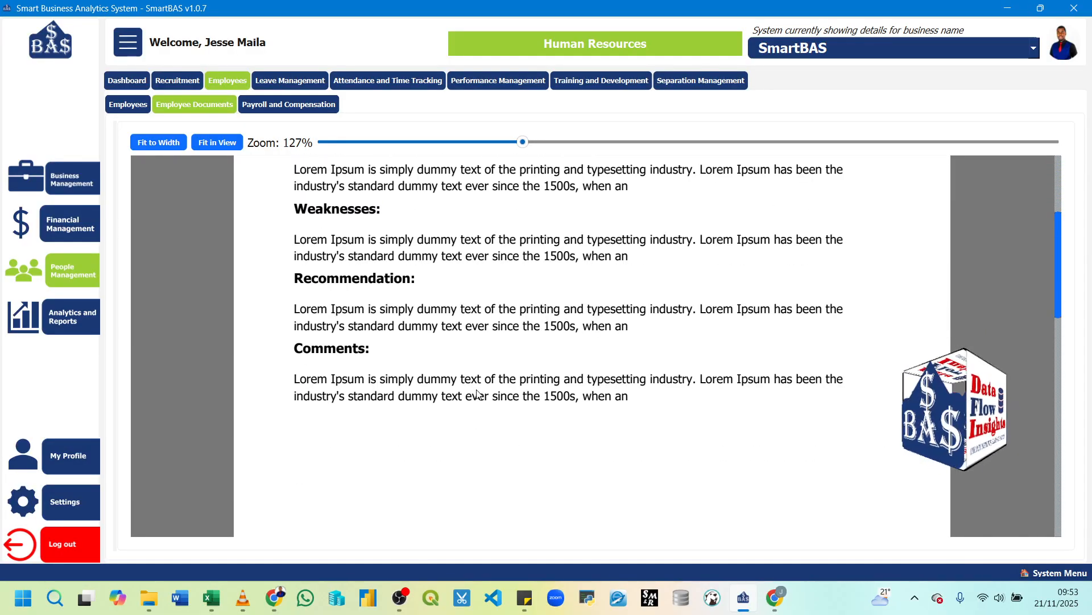
scroll(478, 394, "up", 6)
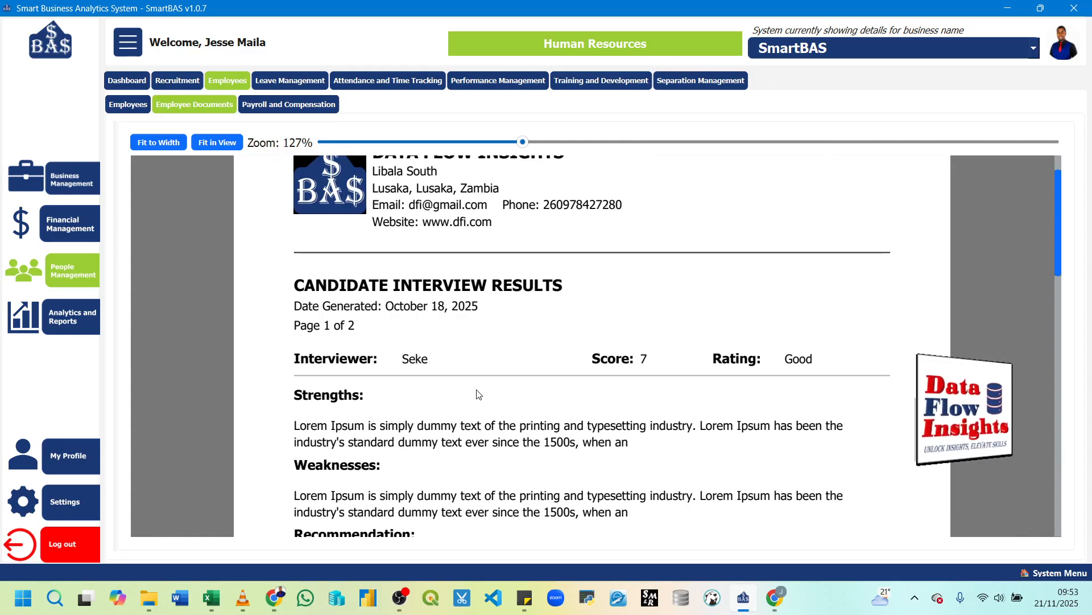
scroll(478, 393, "down", 2)
scroll(478, 394, "down", 15)
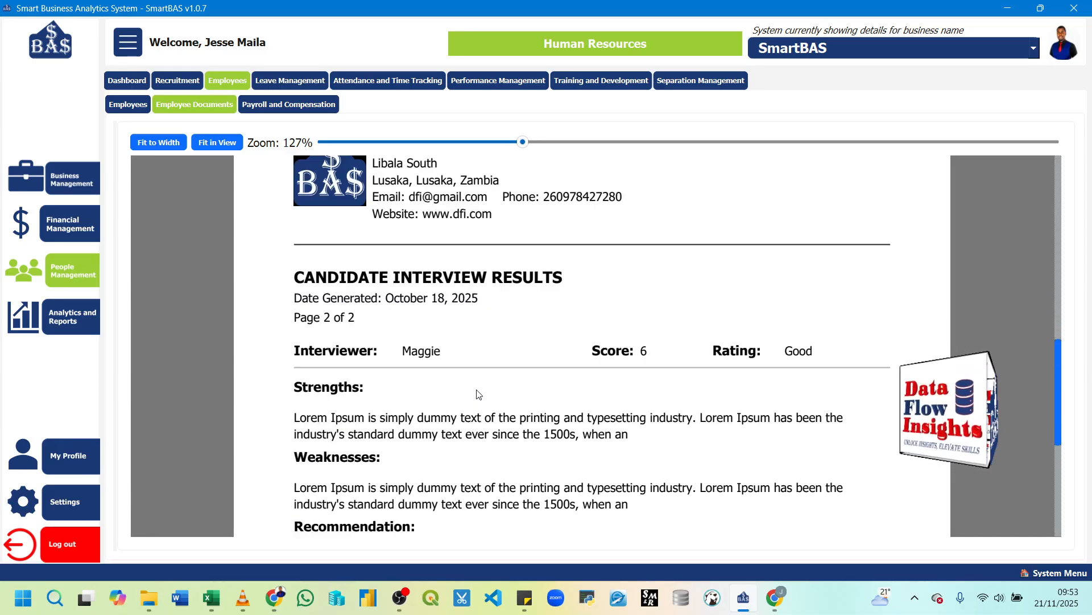
scroll(478, 394, "up", 1)
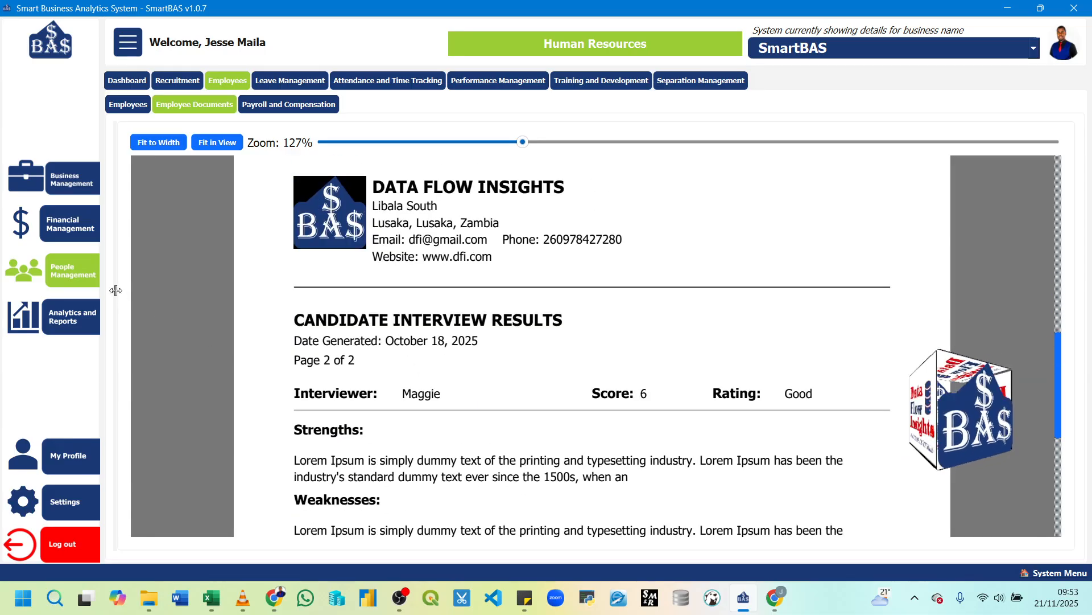
Narrow the preview pane to reveal the document list, and preview the third listed employee's Driver's License and Safety Compliance Certificate.
left_click_drag(115, 295, 518, 307)
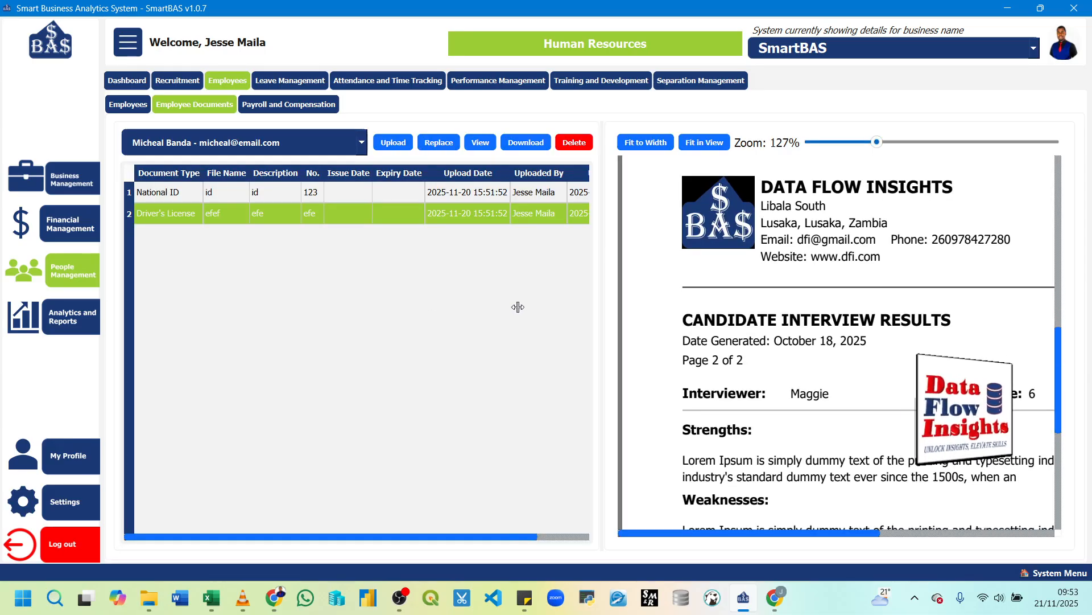
left_click(332, 149)
left_click(196, 202)
left_click(268, 193)
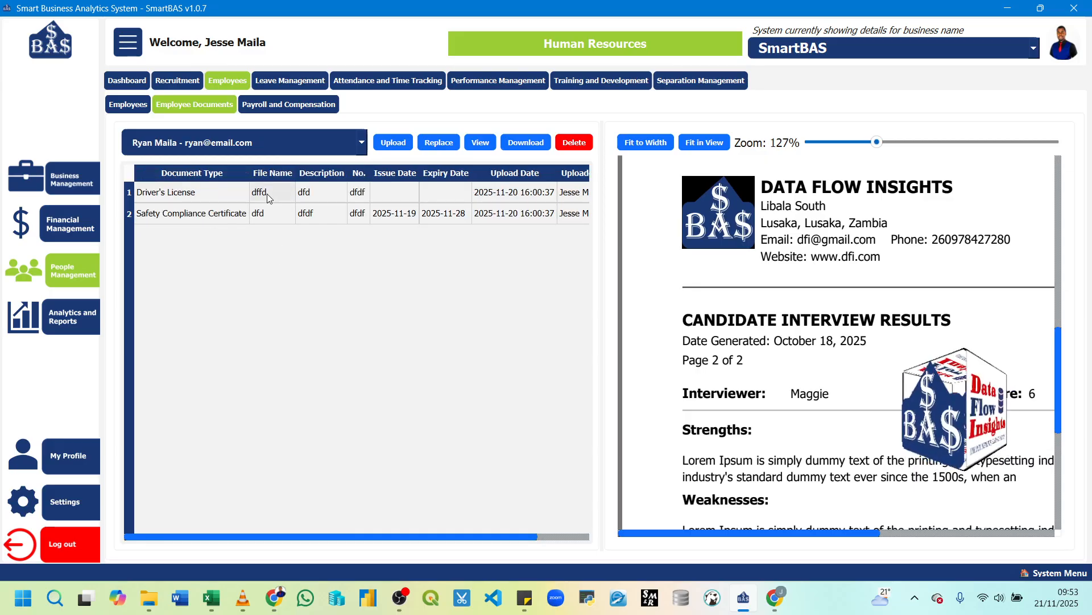
left_click(492, 143)
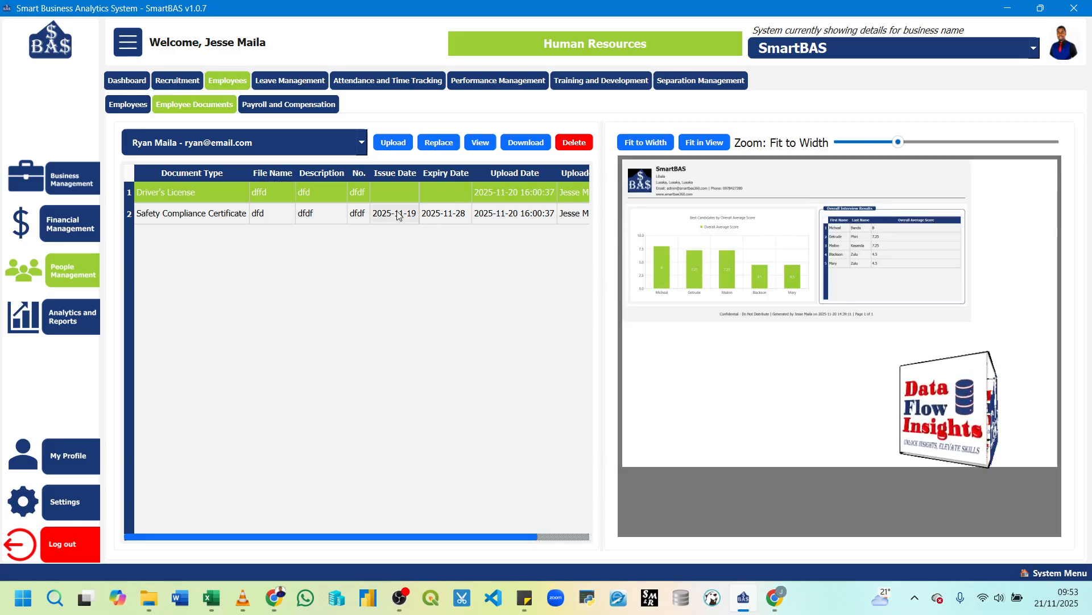
left_click(312, 216)
left_click(482, 148)
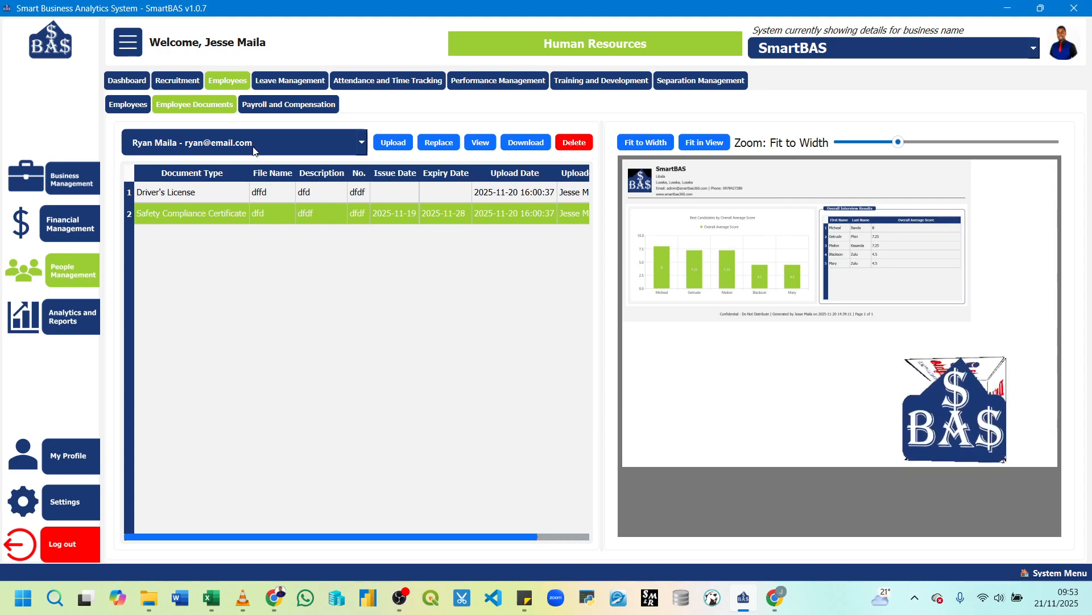
Show the second listed employee's documents and examine the upload and update details of each document.
left_click(330, 151)
left_click(187, 190)
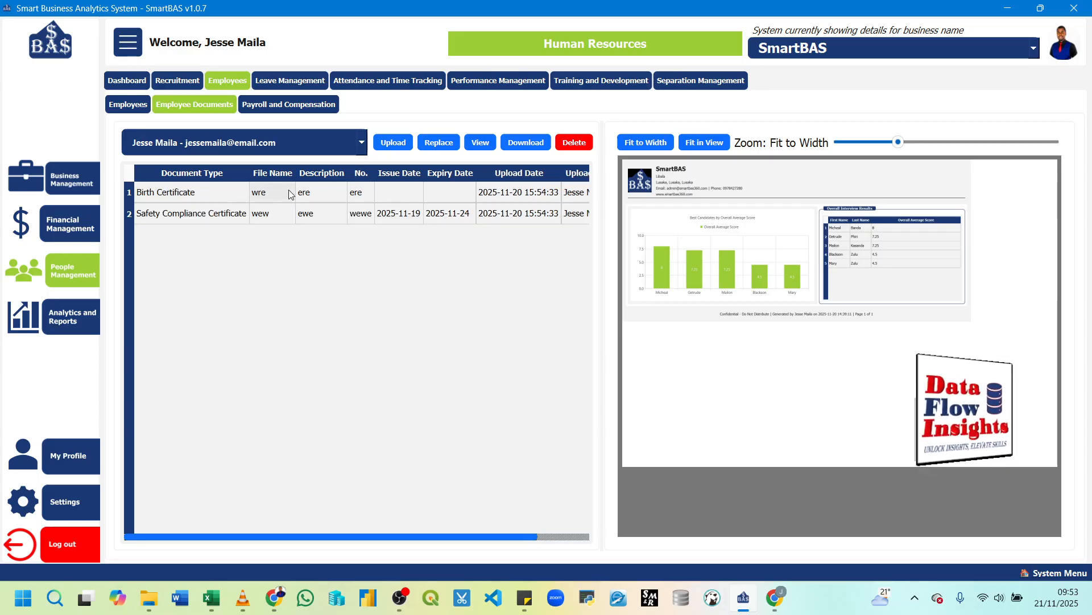
left_click_drag(366, 539, 452, 541)
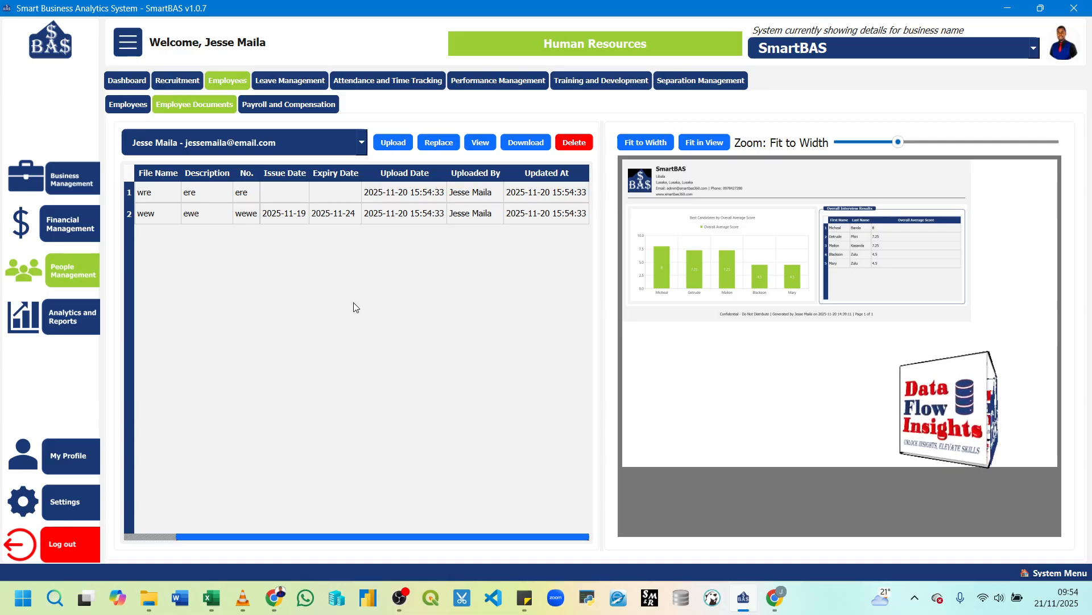
Go to Leave Management and show the first listed employee's leave requests.
left_click(305, 85)
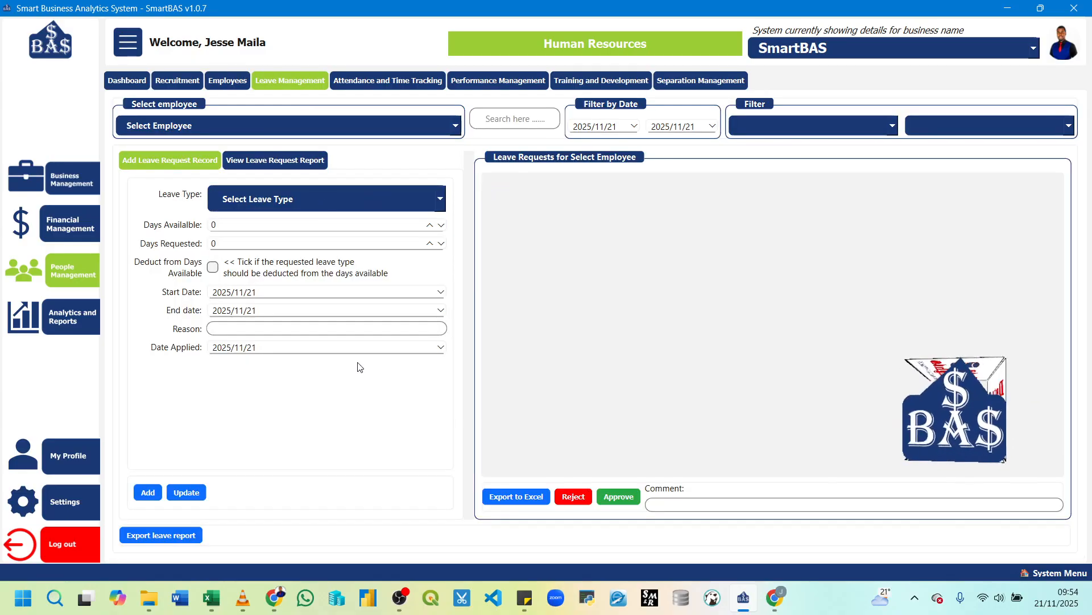
left_click(455, 128)
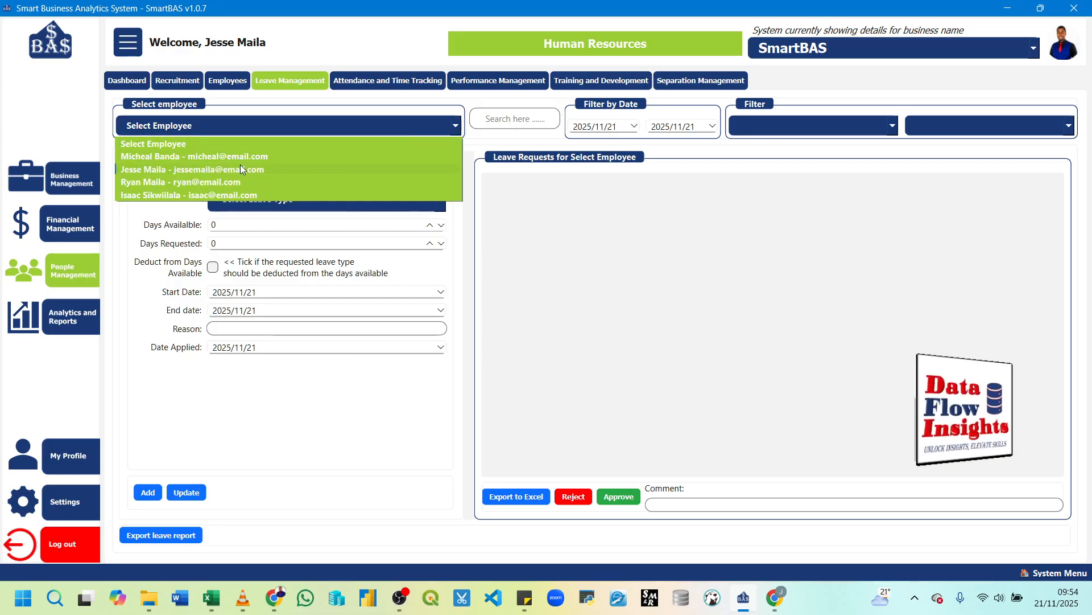
left_click(157, 157)
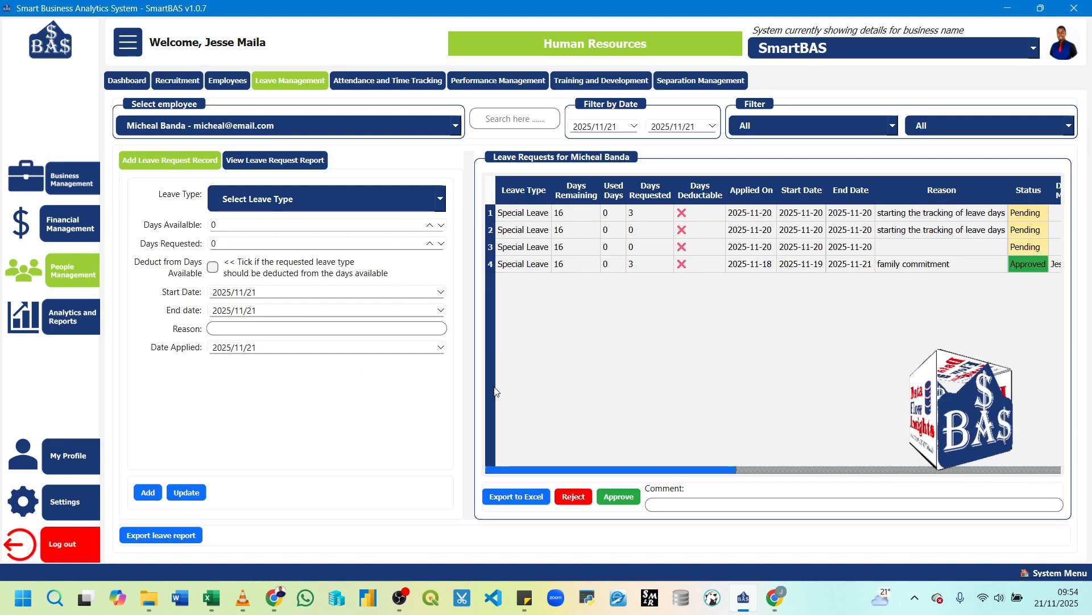
left_click_drag(544, 468, 524, 461)
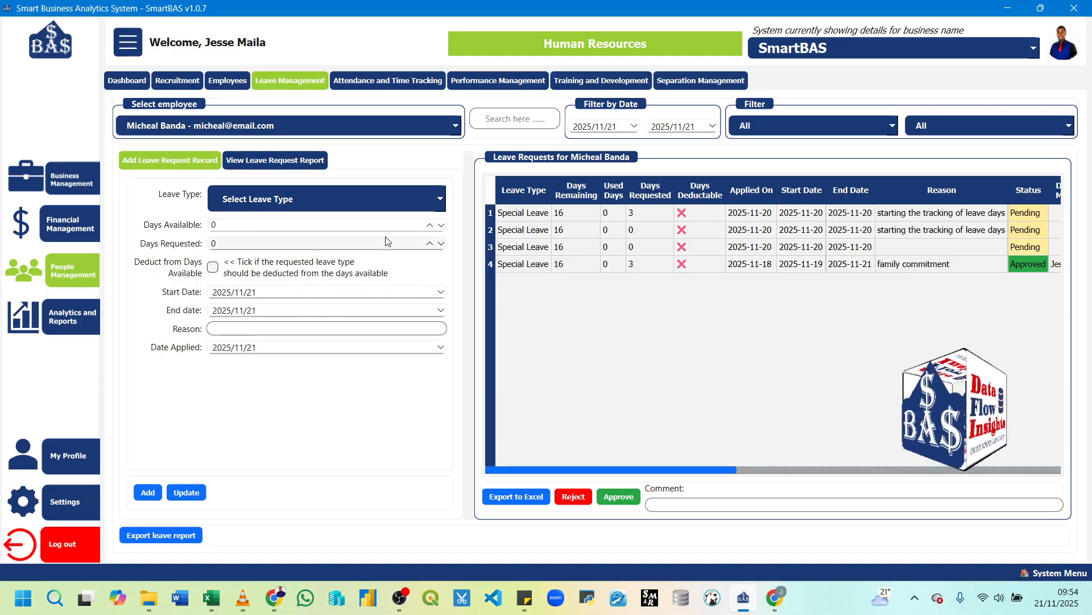
Review the available leave types for a new leave request, keeping the Select Leave Type placeholder.
left_click(402, 202)
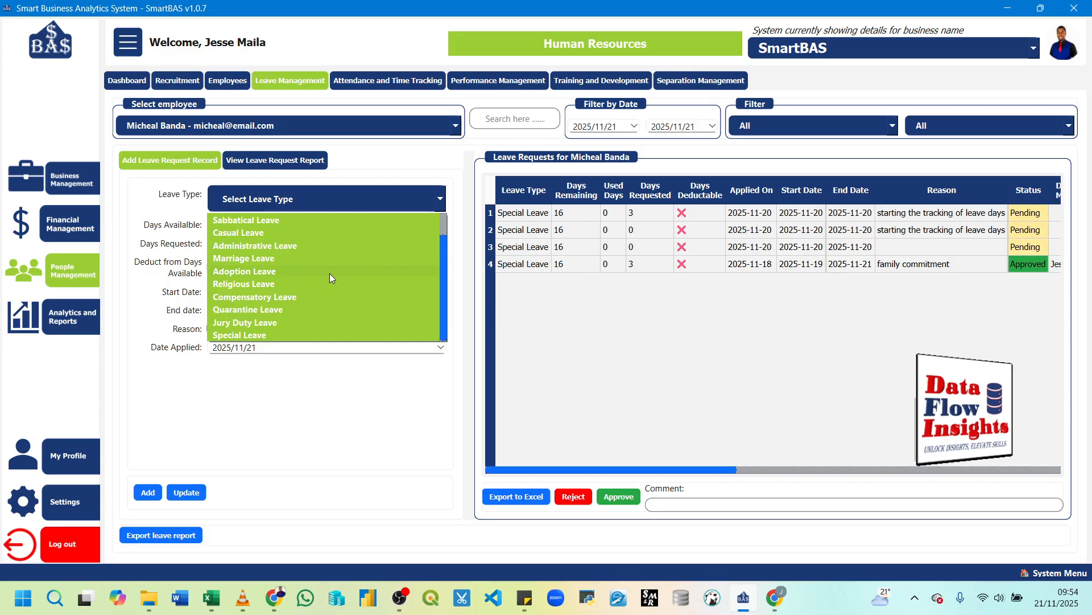
left_click(275, 199)
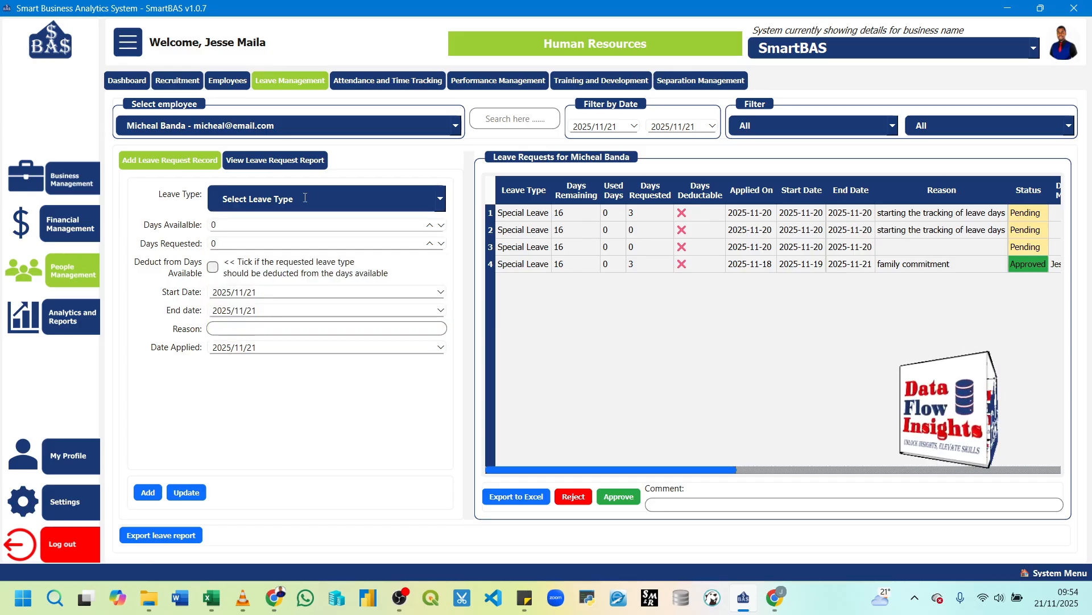
left_click(440, 200)
scroll(328, 268, "up", 3)
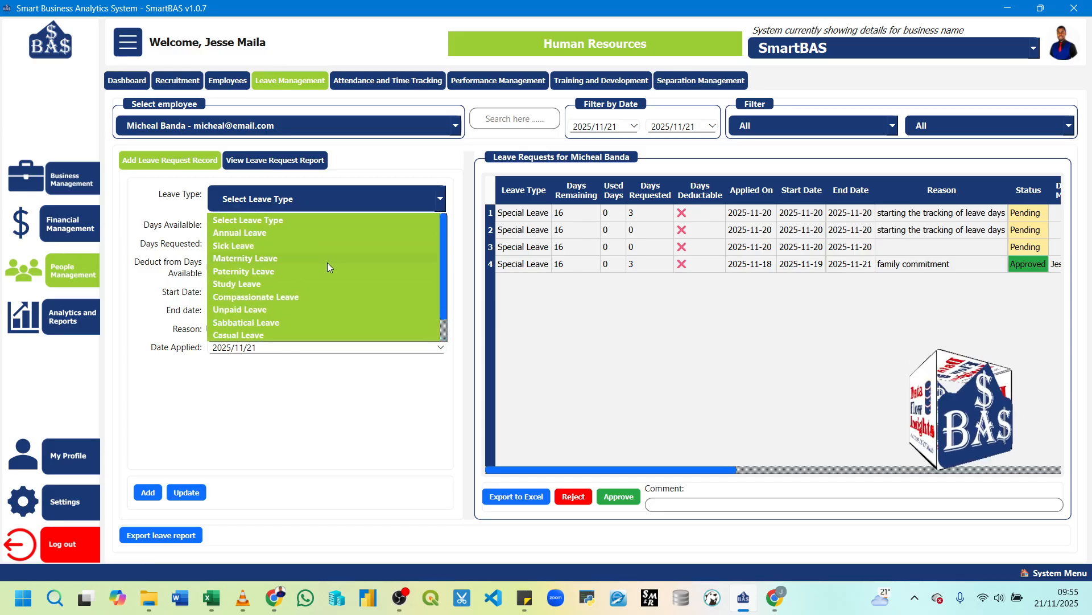
left_click(291, 221)
Try entering custom text as the leave type of the new leave request, and clear the entry.
left_click(234, 198)
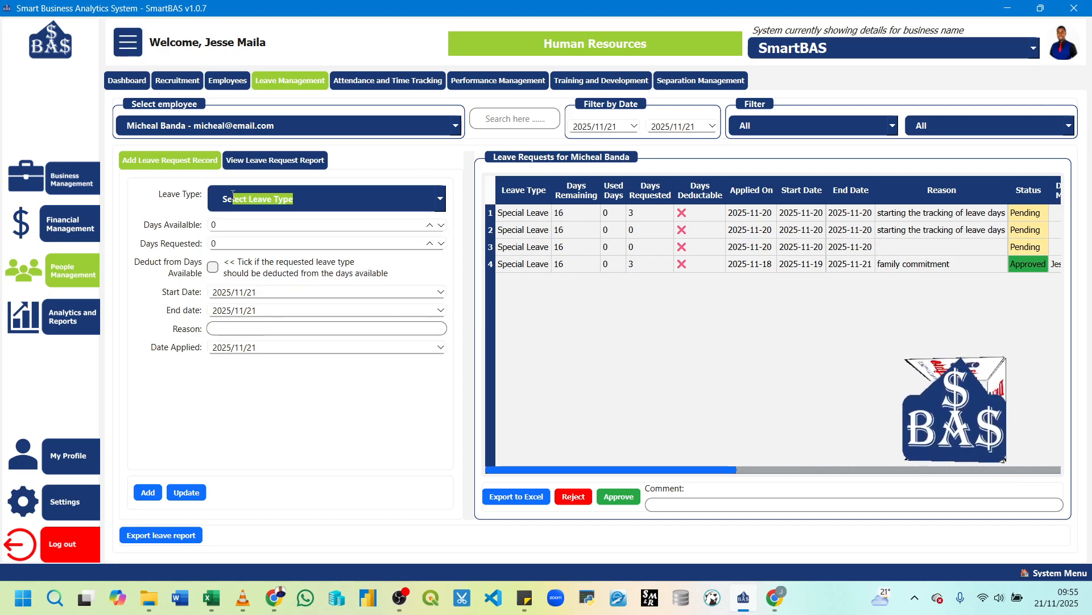
type("kggghhh")
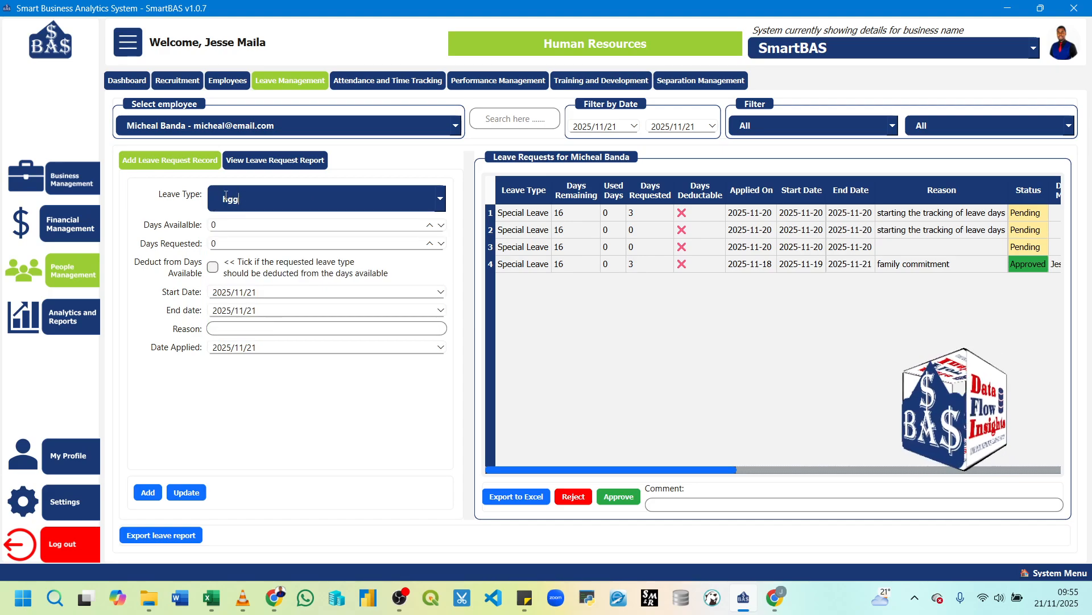
key("BackSpace")
key("BackSpace")
key("BackSpace")
key("BackSpace")
key("BackSpace")
key("BackSpace")
key("BackSpace")
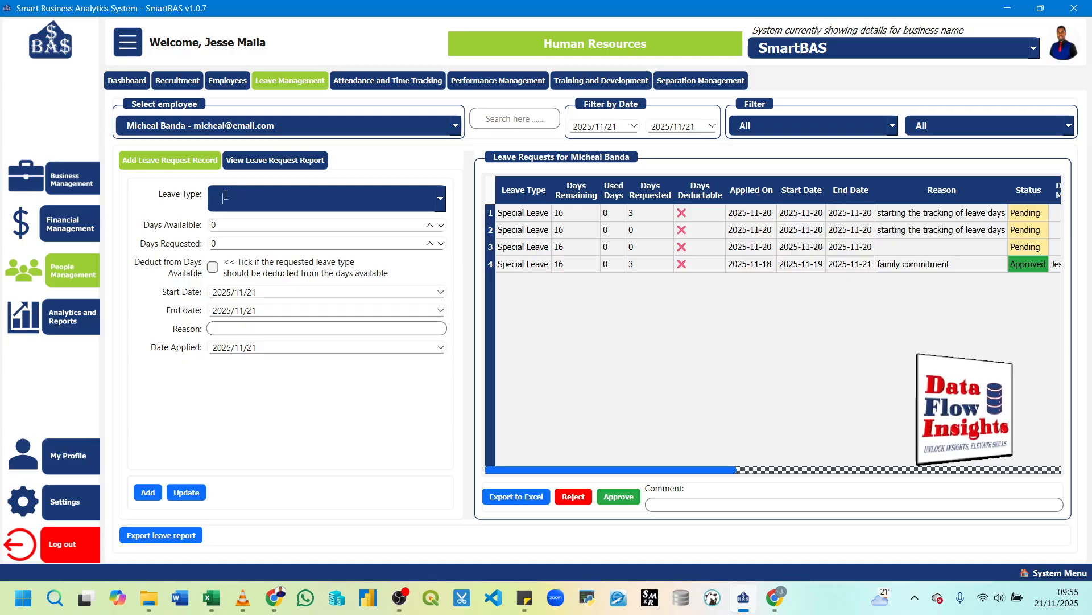
Review the available leave types and try the Deduct from Days Available option on and off for the new request.
left_click(439, 198)
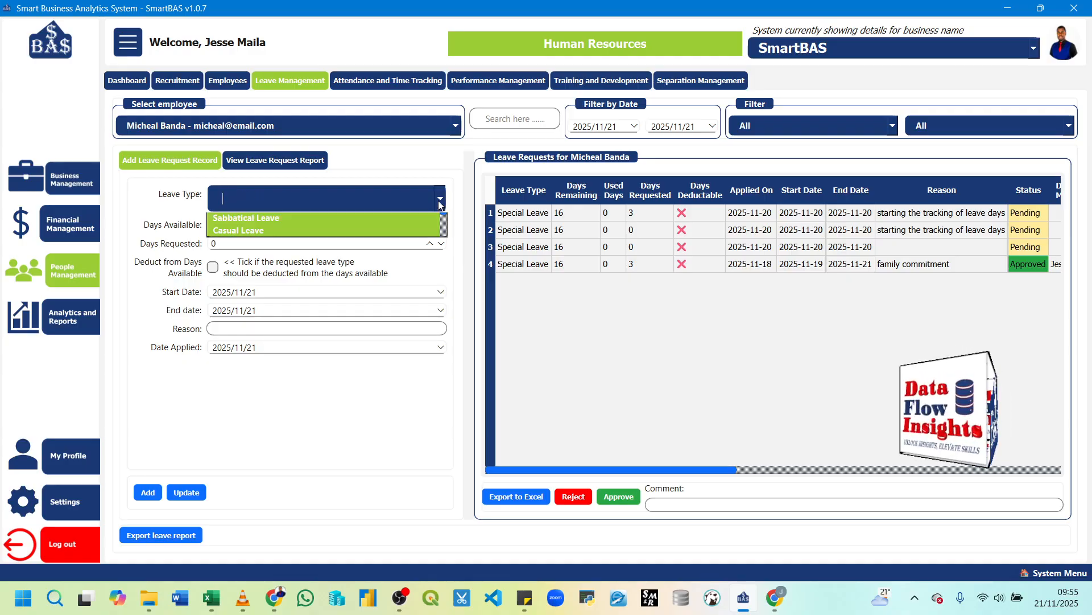
scroll(355, 245, "up", 3)
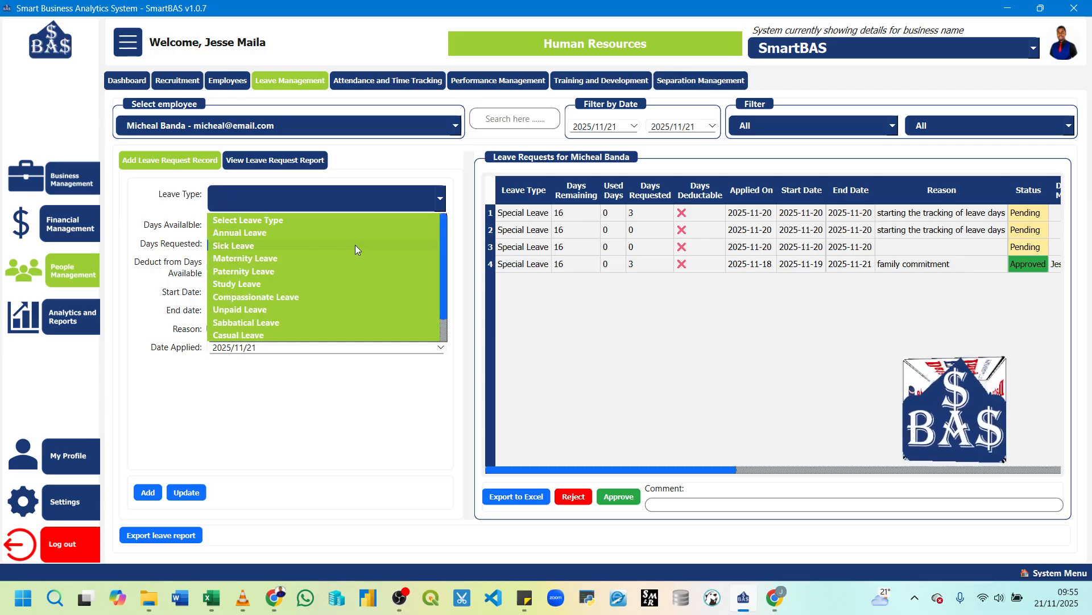
left_click(244, 205)
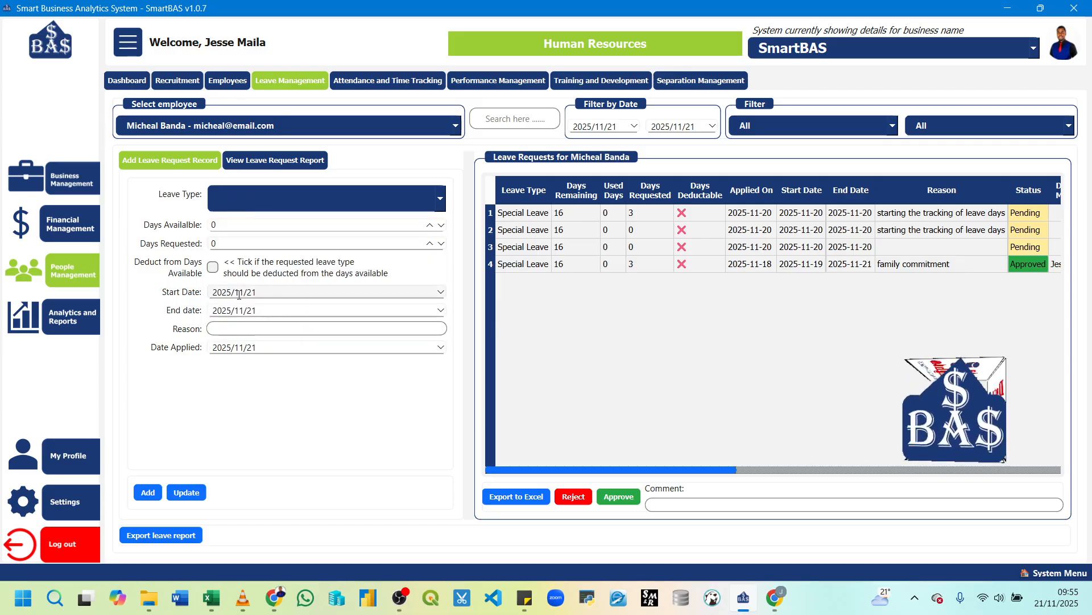
left_click(214, 268)
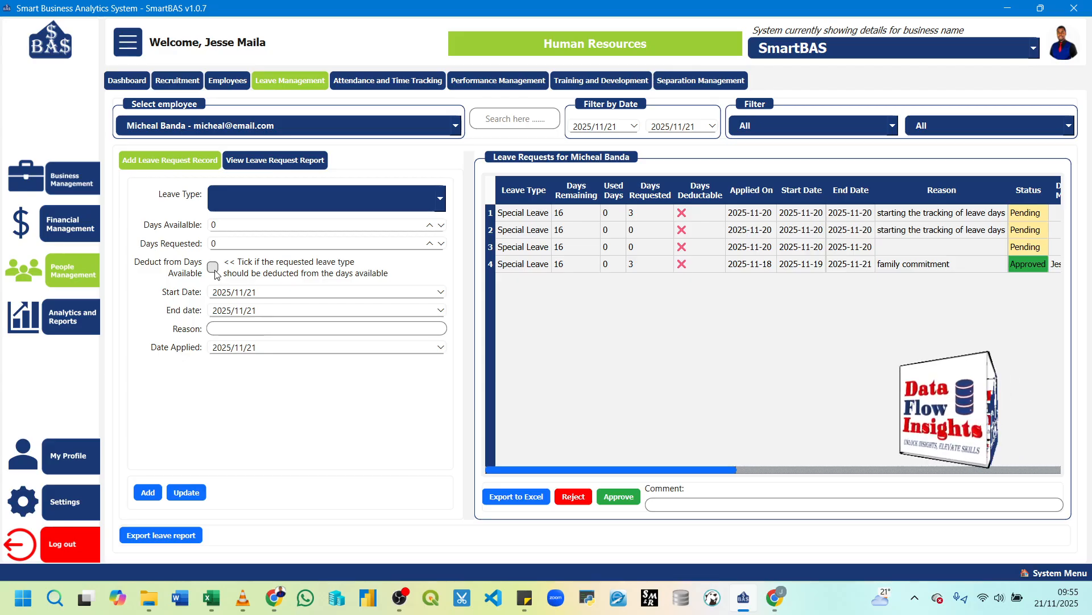
left_click(214, 268)
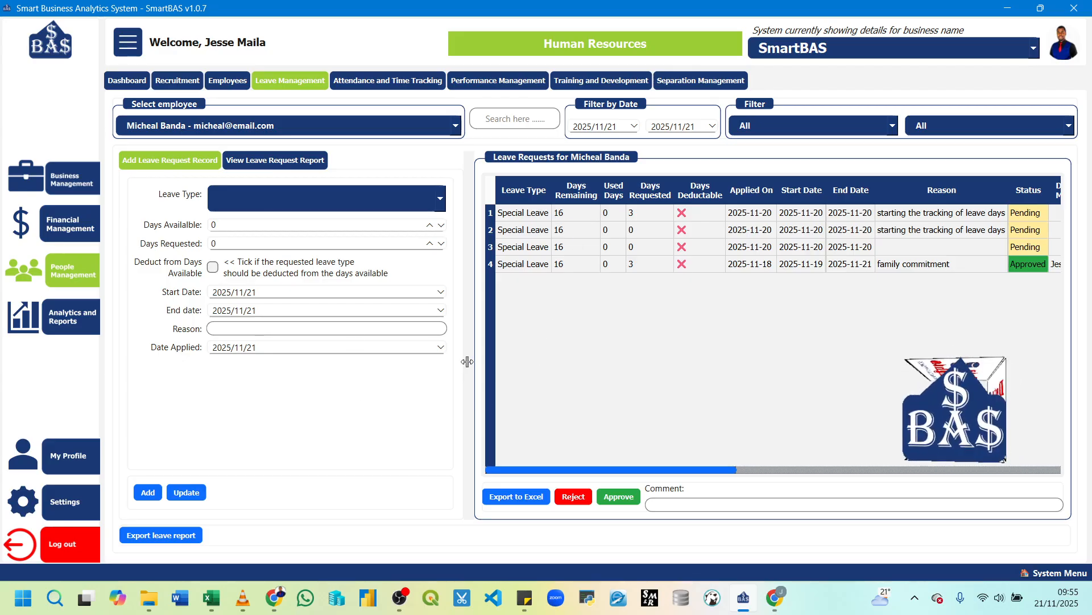
Expand the leave requests table to the full window width and examine the pending requests' details and status.
left_click_drag(468, 369, 168, 346)
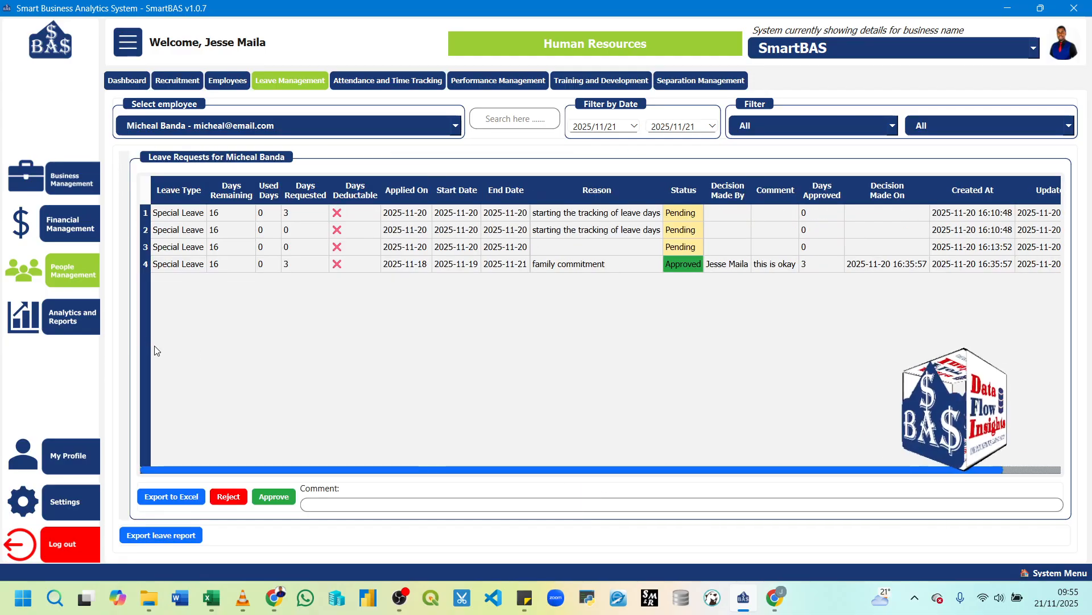
left_click(127, 54)
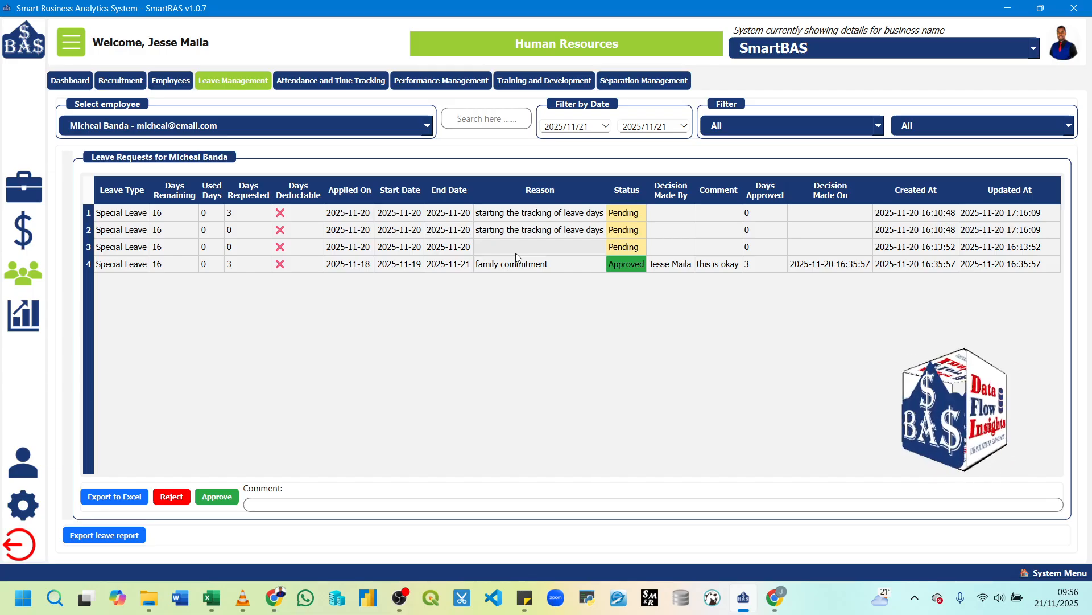
left_click(627, 236)
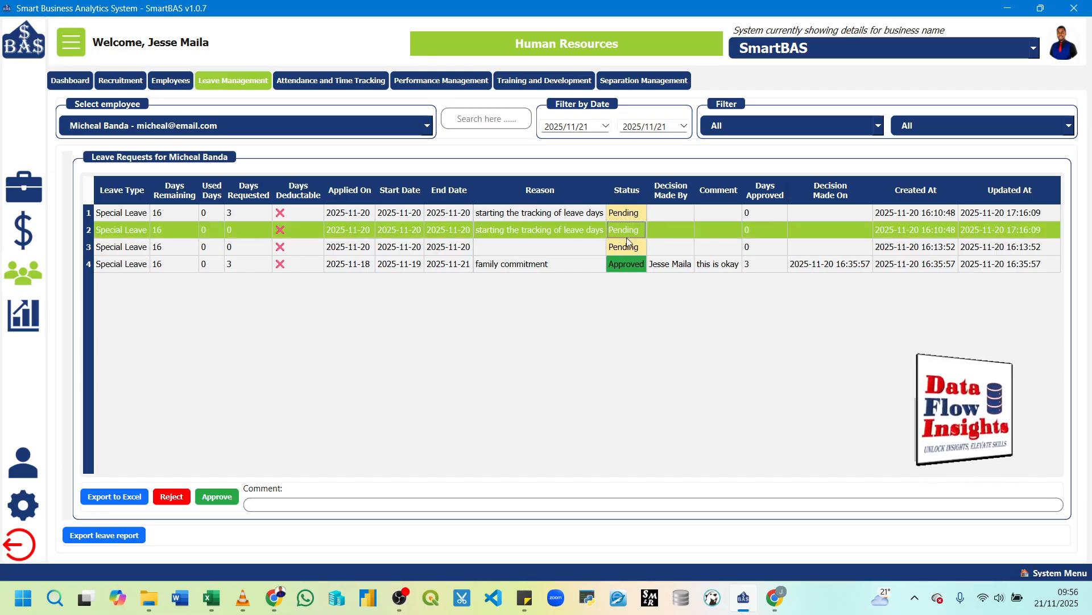
left_click(626, 215)
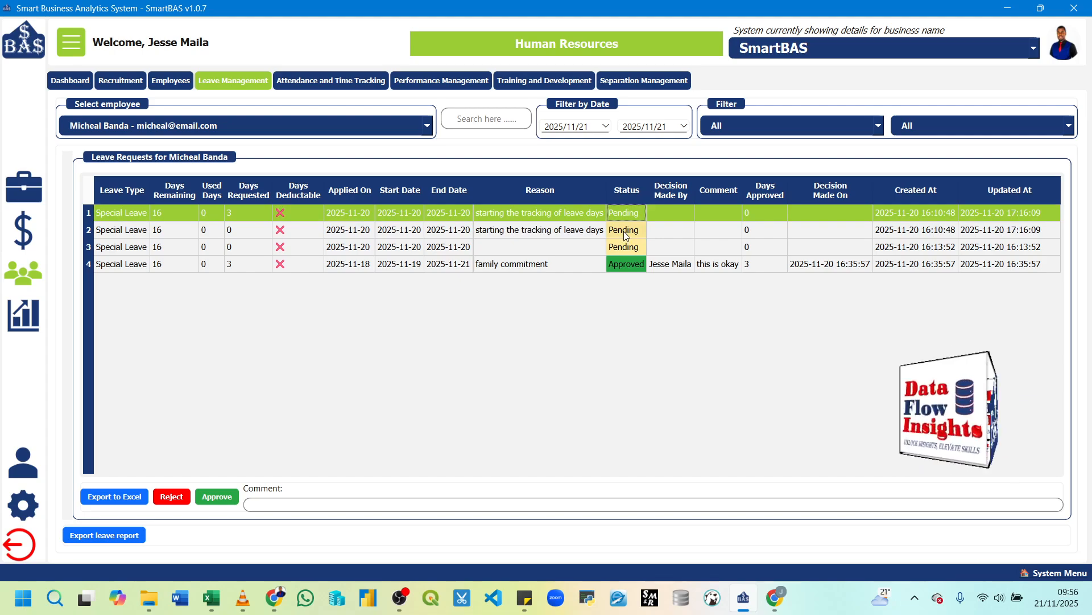
left_click(624, 231)
left_click(623, 244)
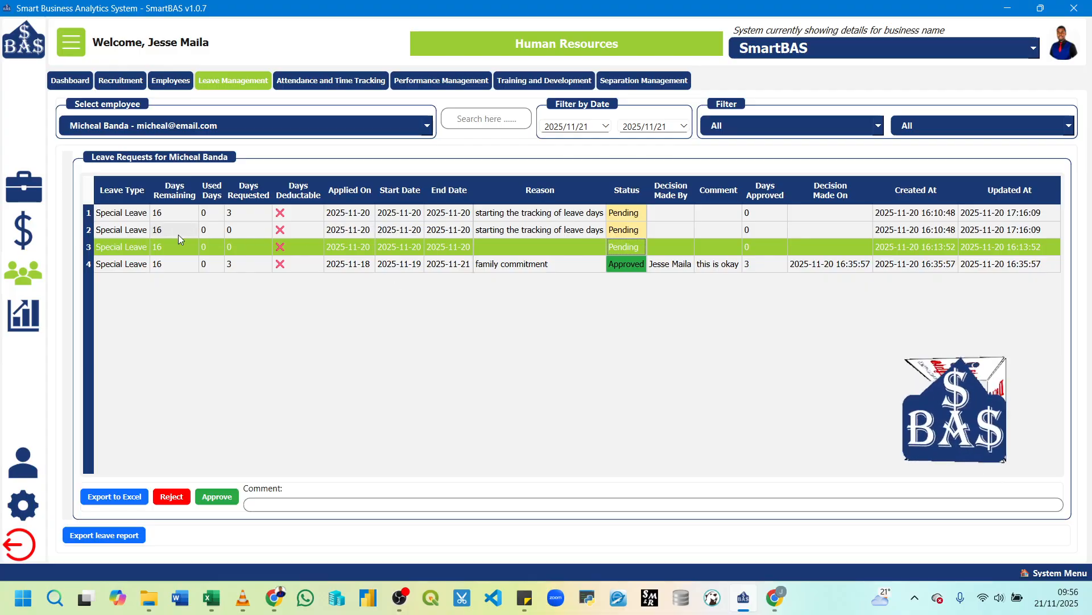
left_click(638, 216)
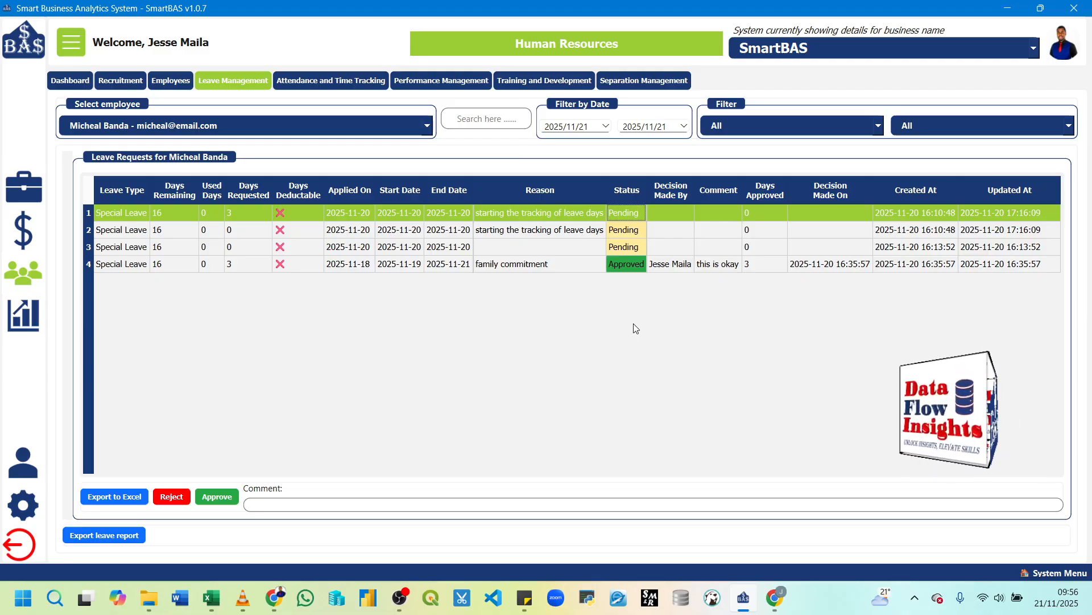
Update the third leave request to 2 days requested, deducted from the days available.
left_click(555, 251)
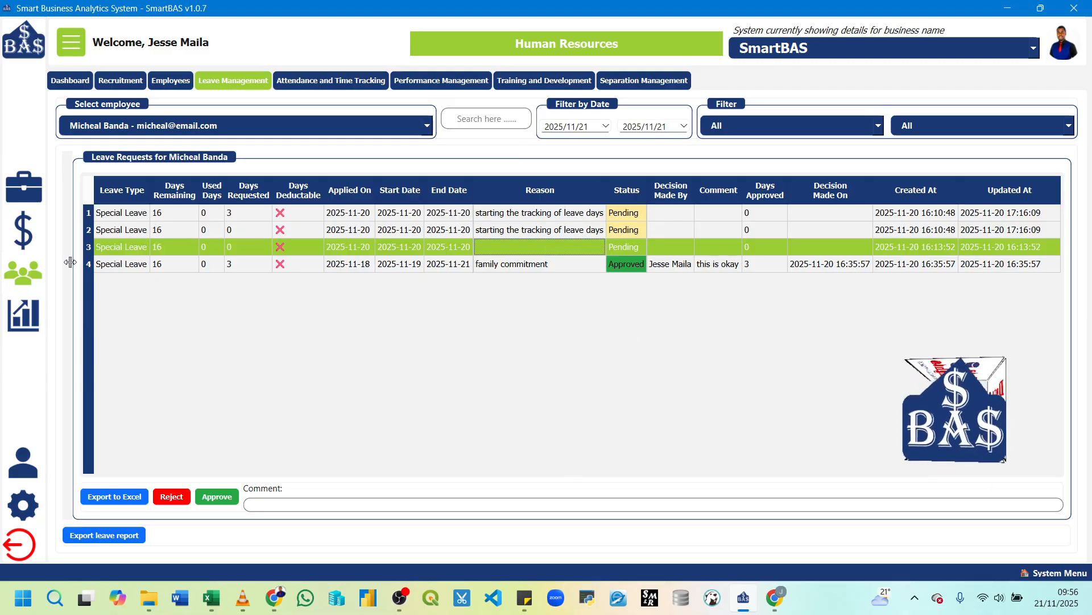
left_click_drag(68, 262, 471, 265)
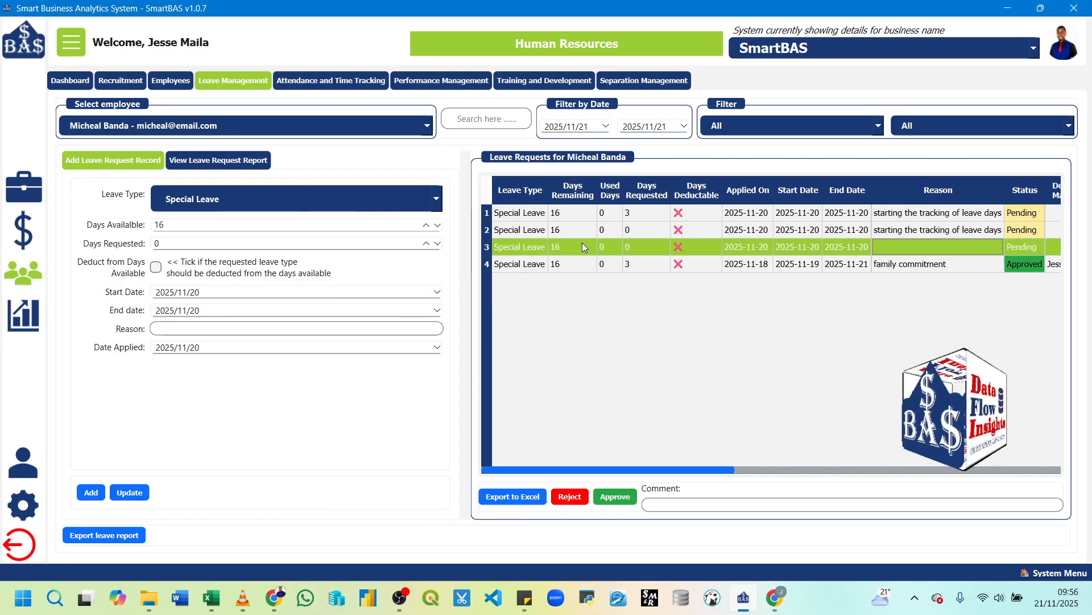
left_click(155, 244)
type("2")
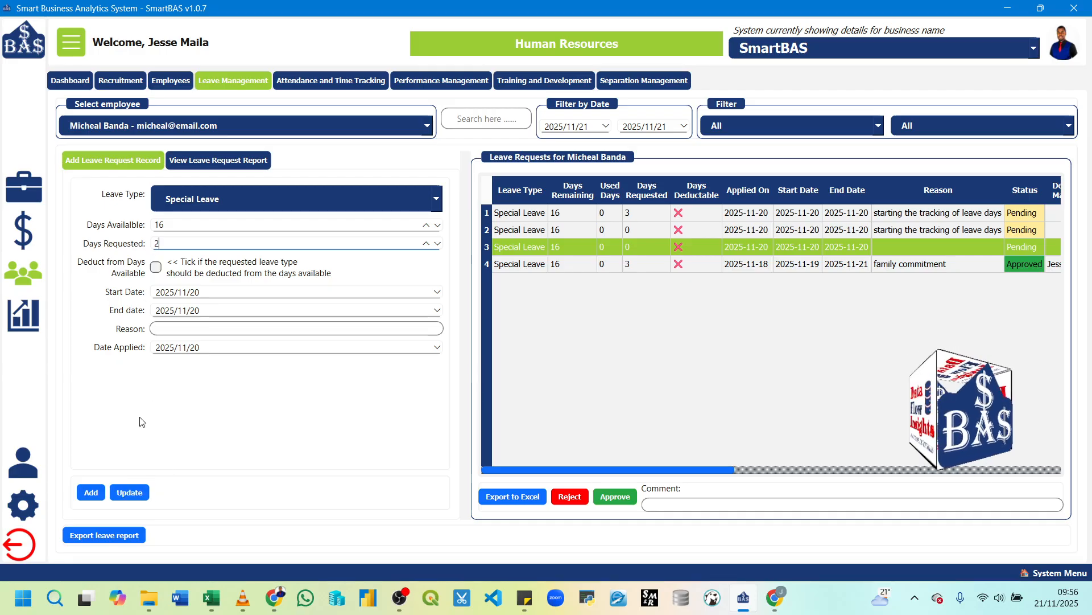
left_click(155, 267)
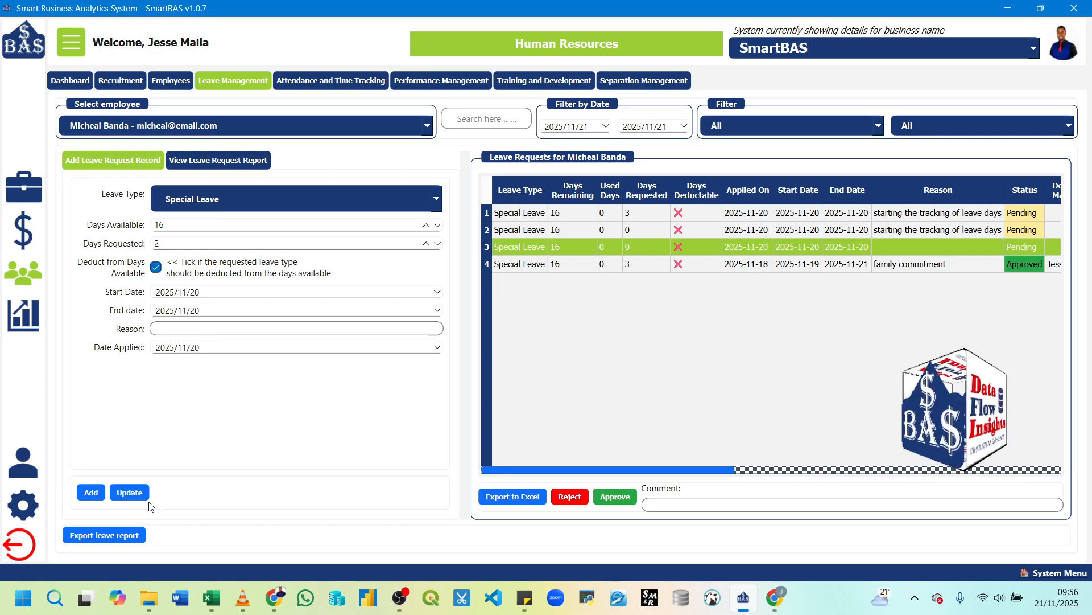
left_click(134, 491)
left_click(595, 306)
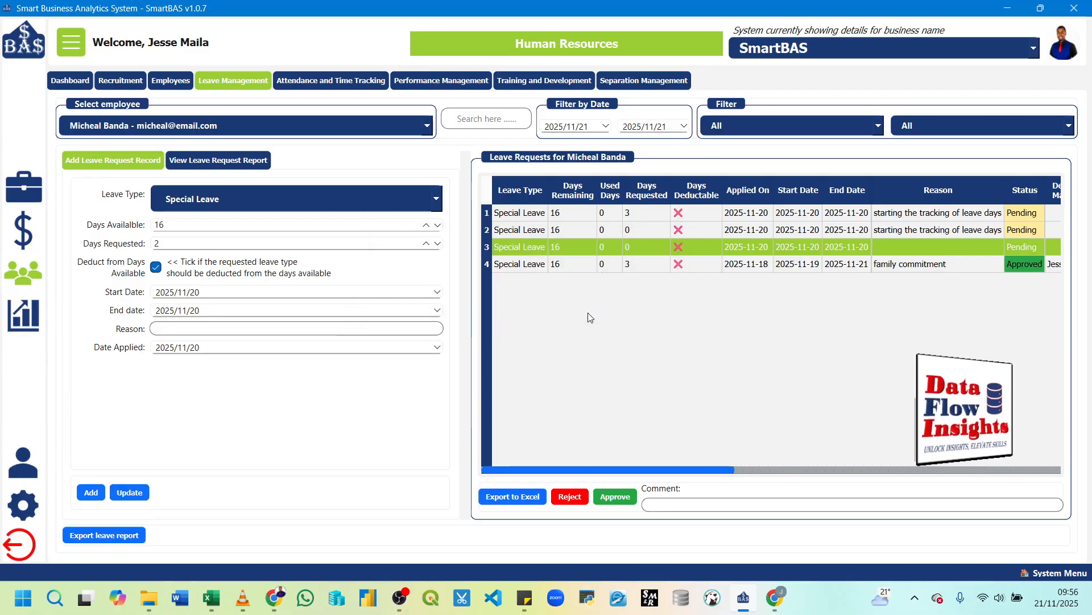
Approve the third leave request with the comment "this approved proceed", using the expanded requests table.
left_click_drag(464, 322, 126, 321)
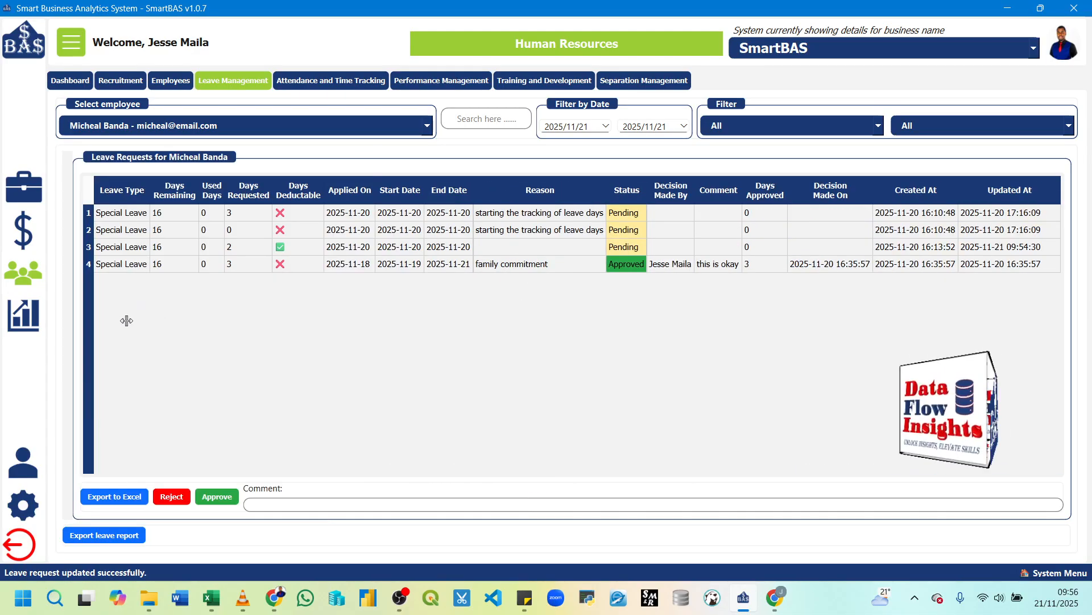
left_click(349, 264)
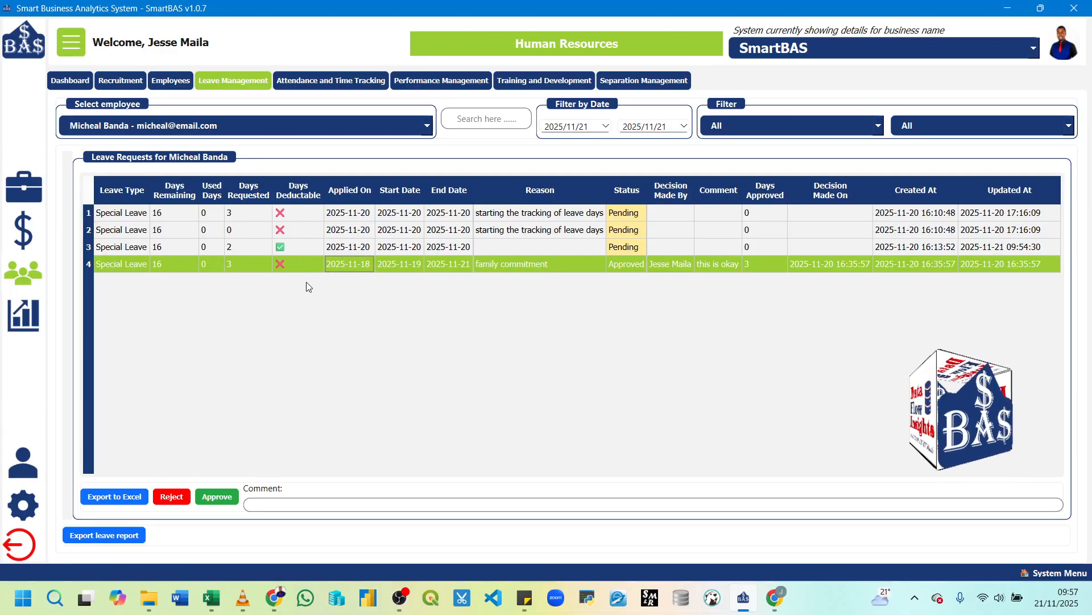
left_click(292, 247)
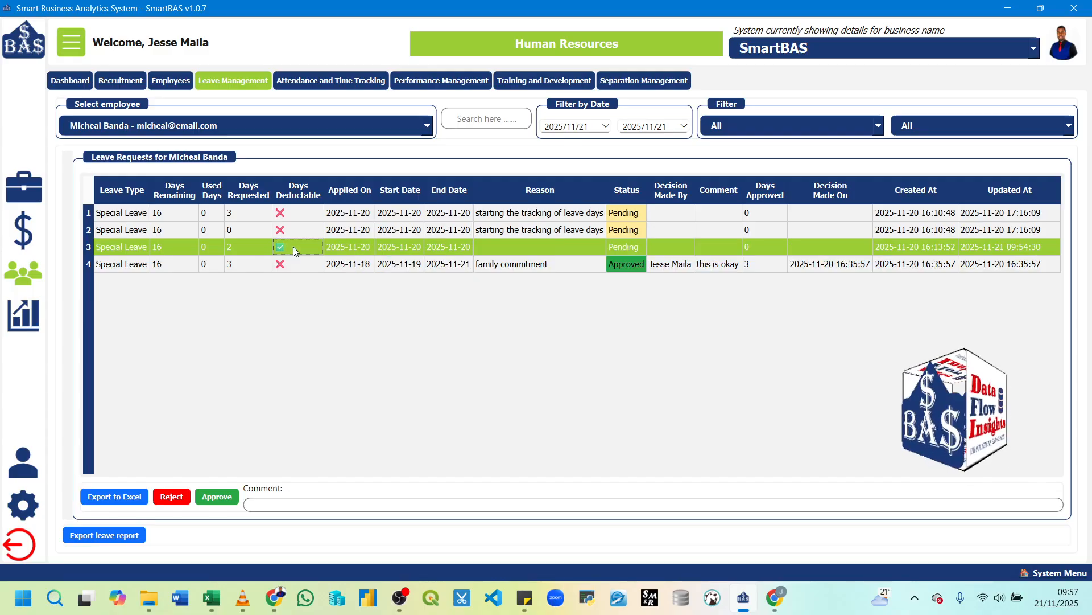
left_click(285, 505)
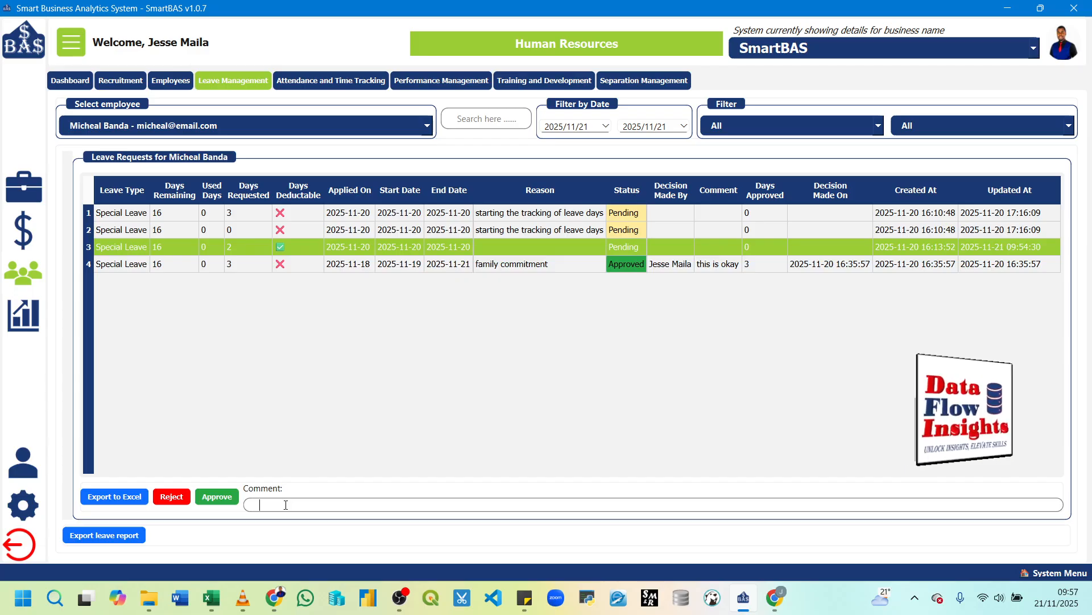
type("this app")
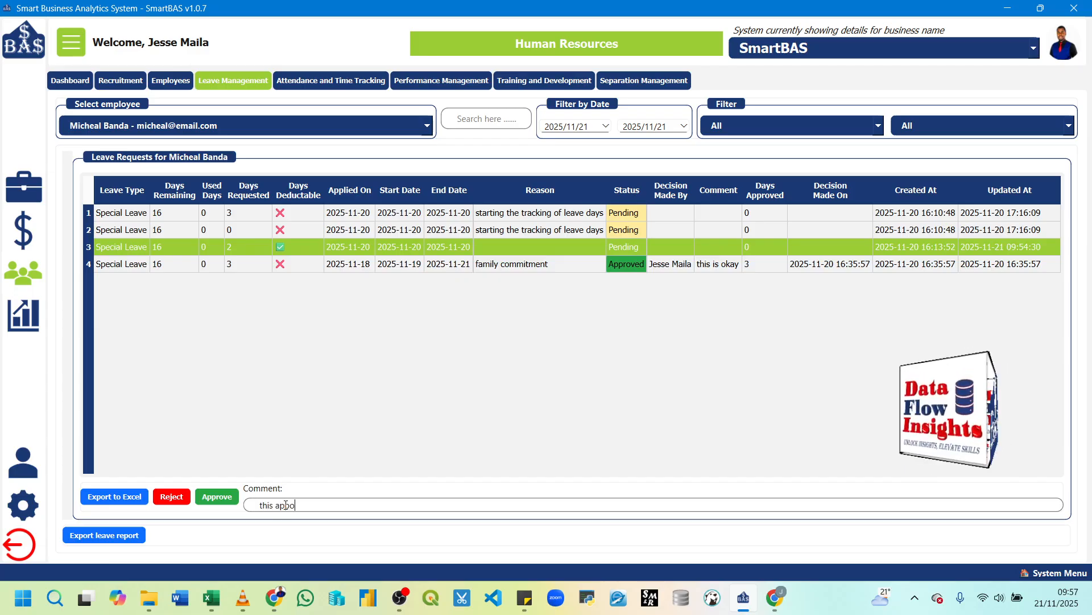
type("roved")
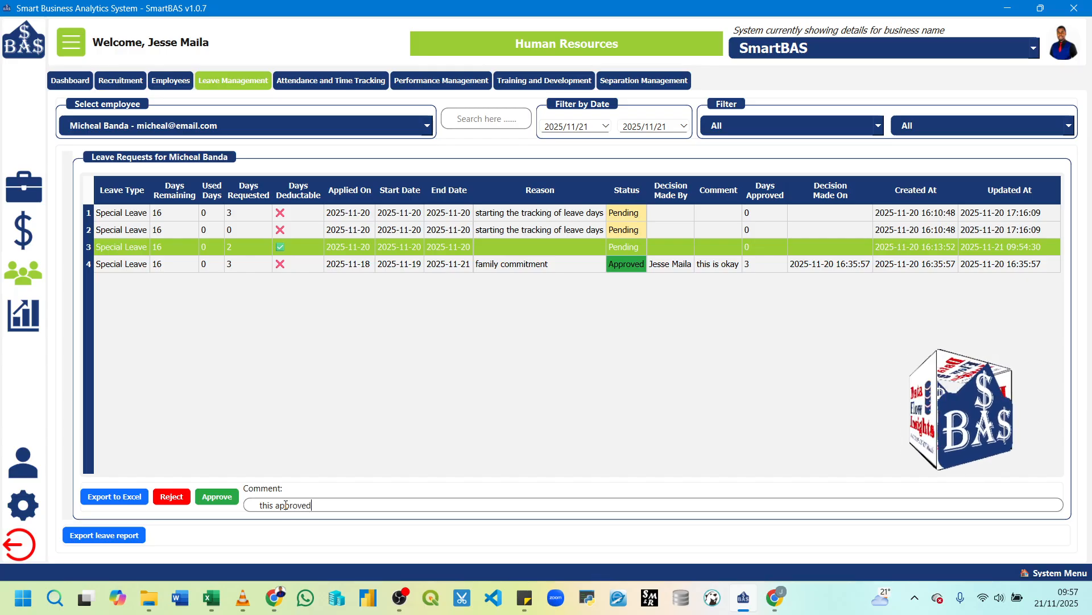
type(" proceed")
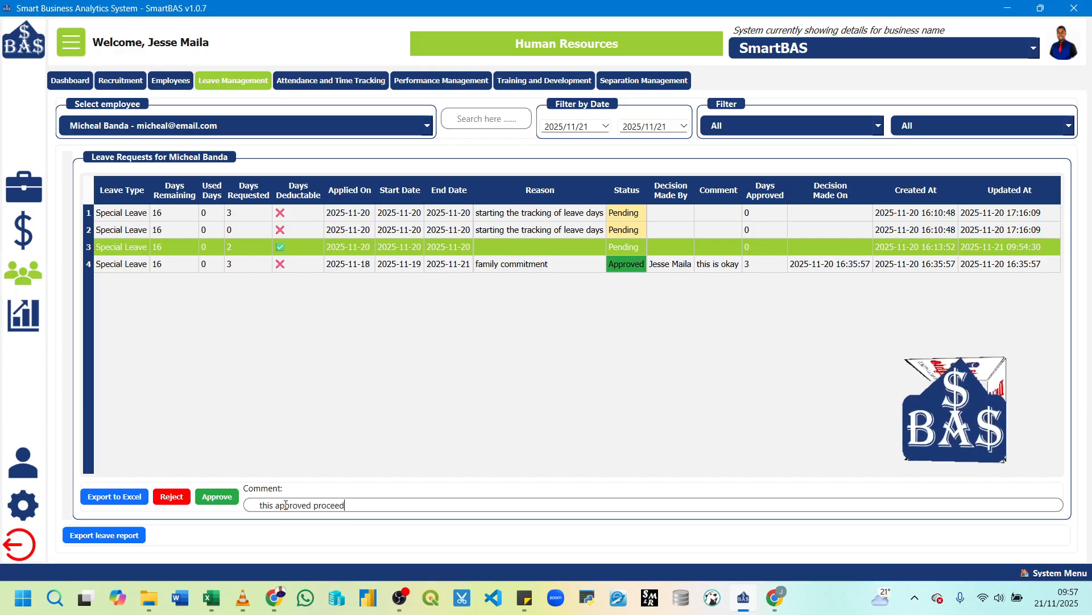
left_click(216, 496)
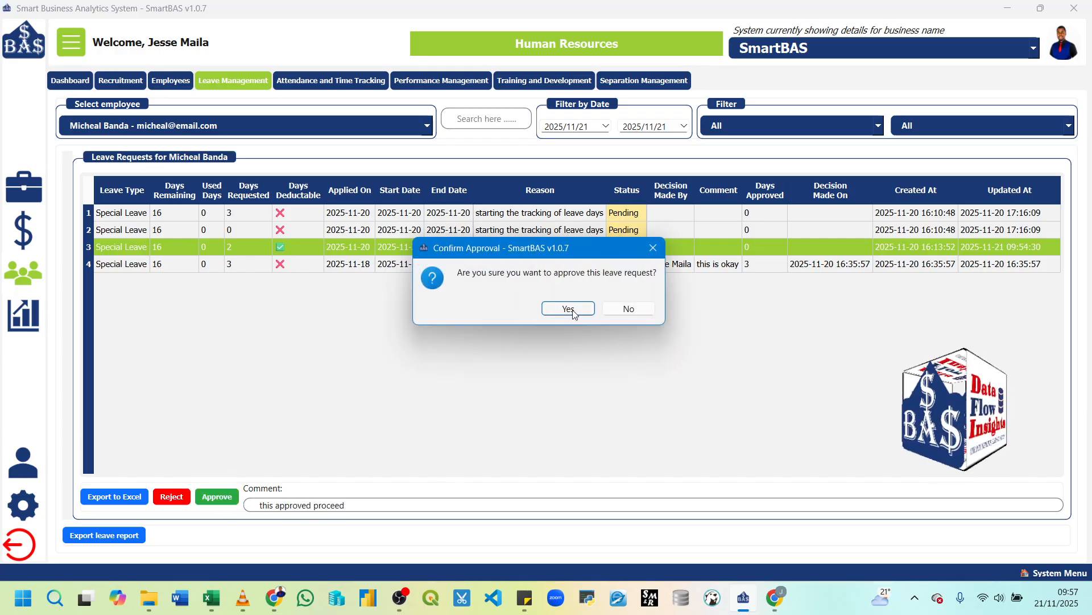
left_click(569, 308)
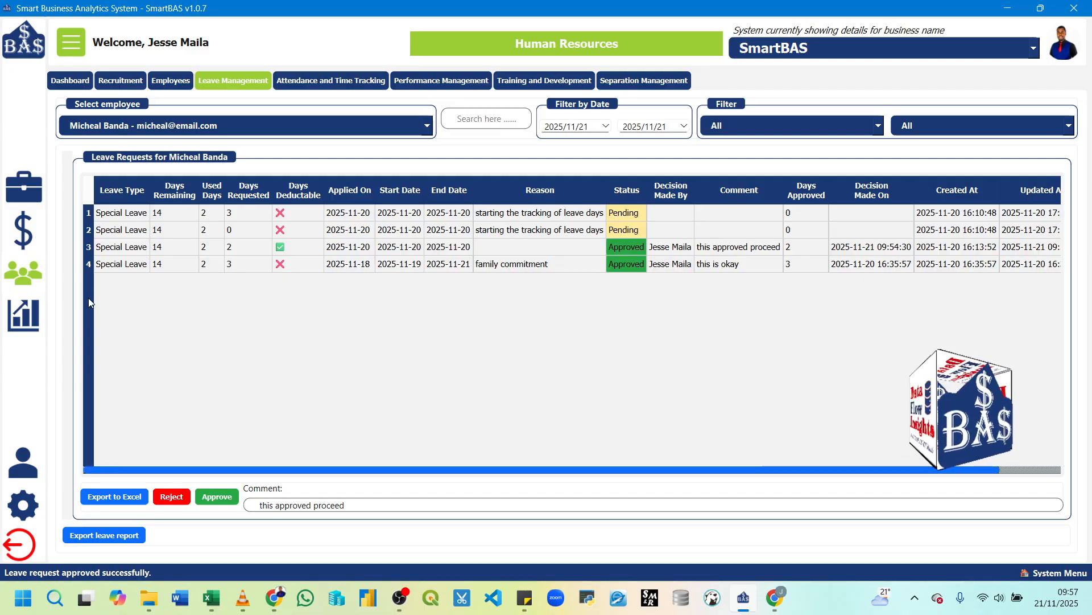
Bring back the request form beside the table and export the employee's leave requests to an Excel file in Downloads under the suggested name.
left_click_drag(70, 308, 314, 335)
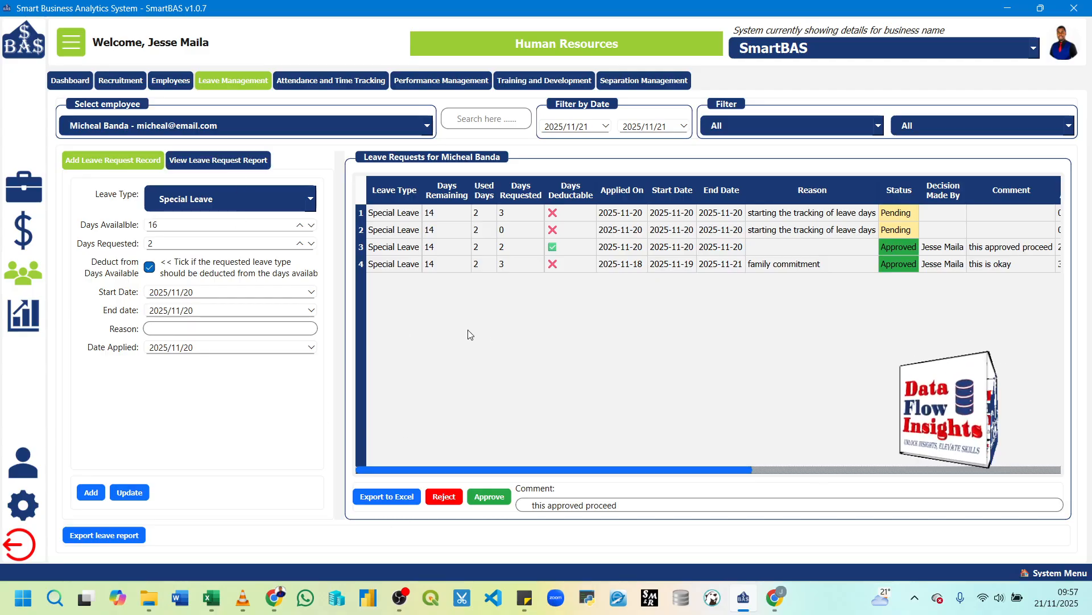
left_click(393, 497)
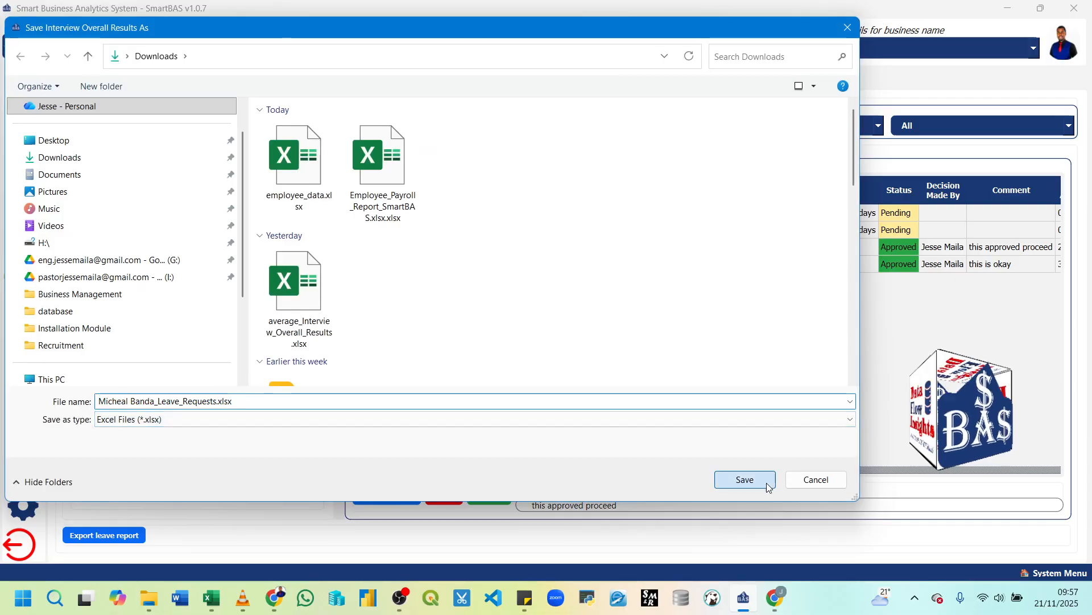
left_click(745, 480)
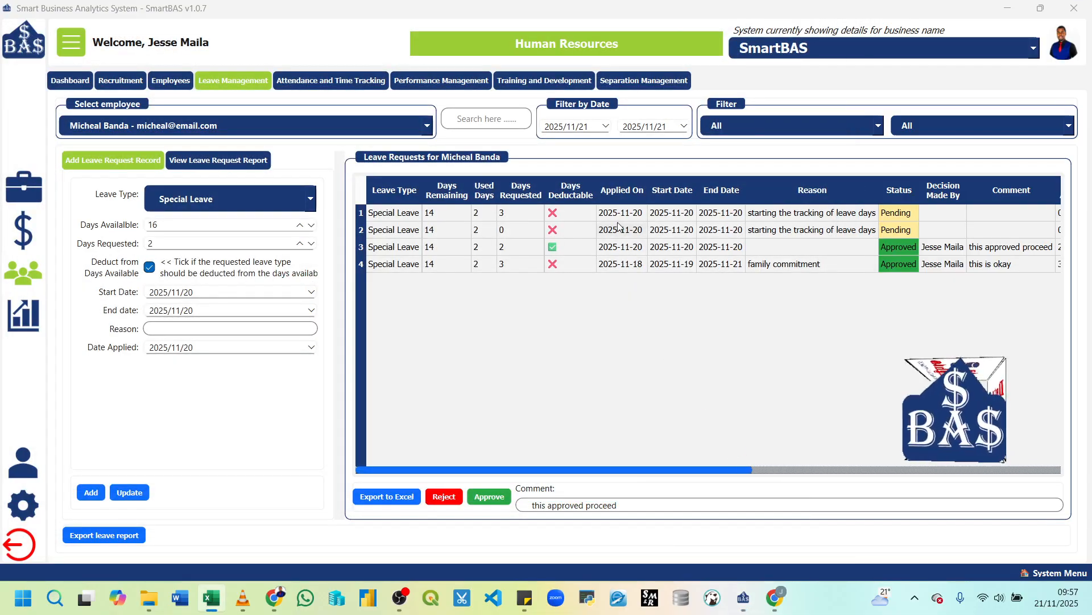
Look through the exported LeaveRequests sheet in Excel, and return to SmartBAS with the workbook minimized.
scroll(598, 327, "down", 4)
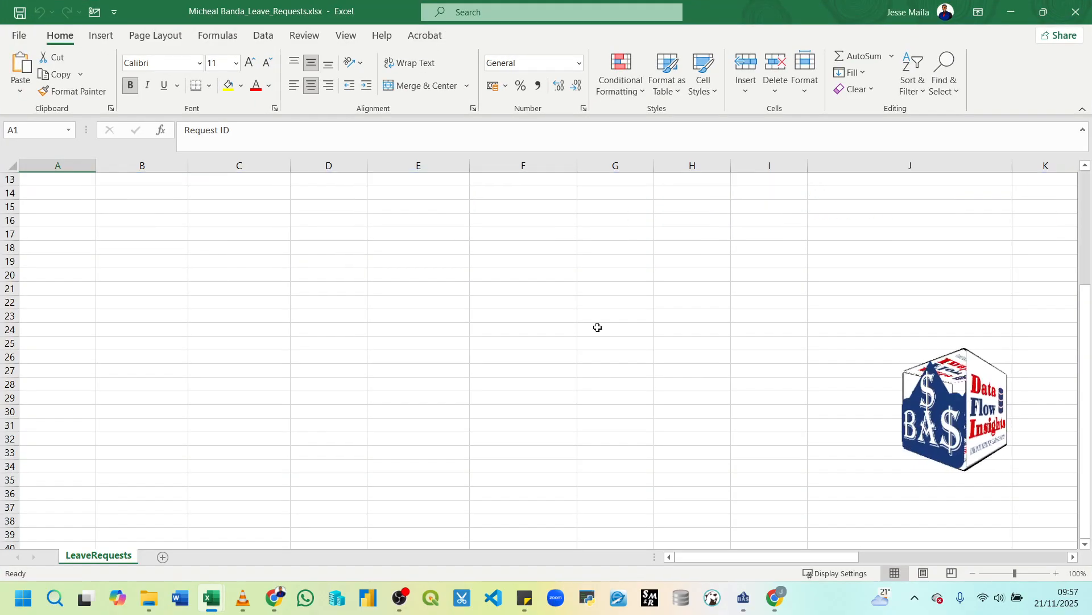
scroll(598, 327, "up", 4)
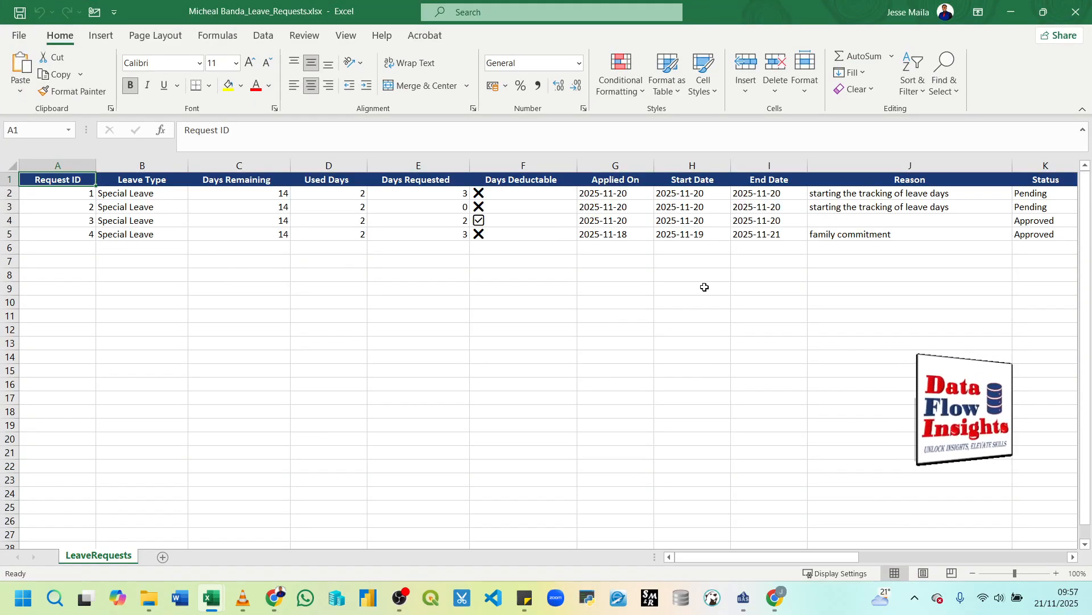
left_click(1002, 13)
left_click(1011, 12)
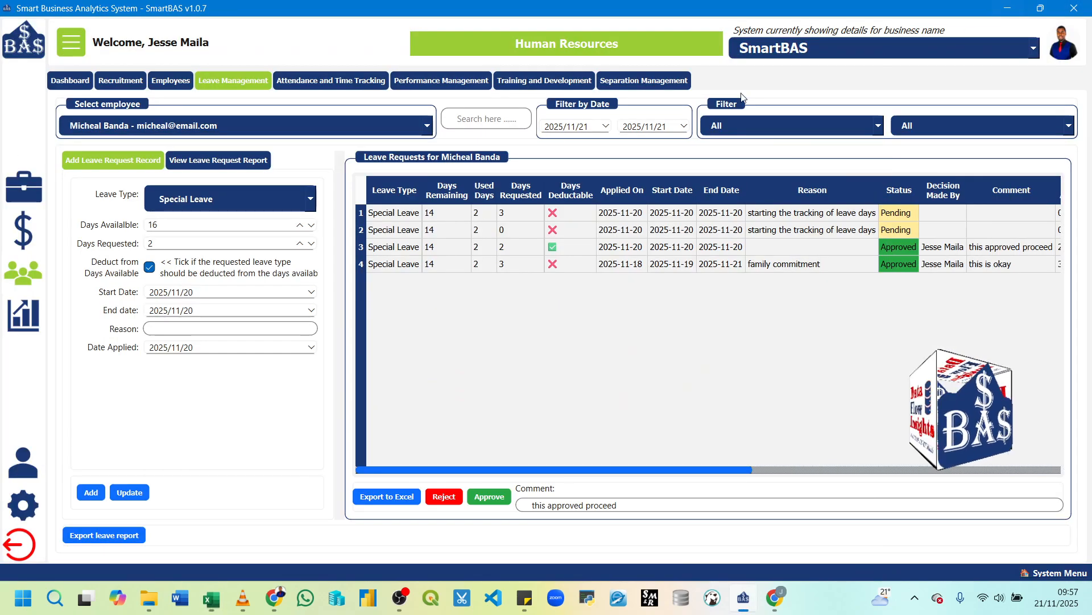
Show the leave request reports of the second and third requests, widening the report area to read the approval details.
left_click(196, 160)
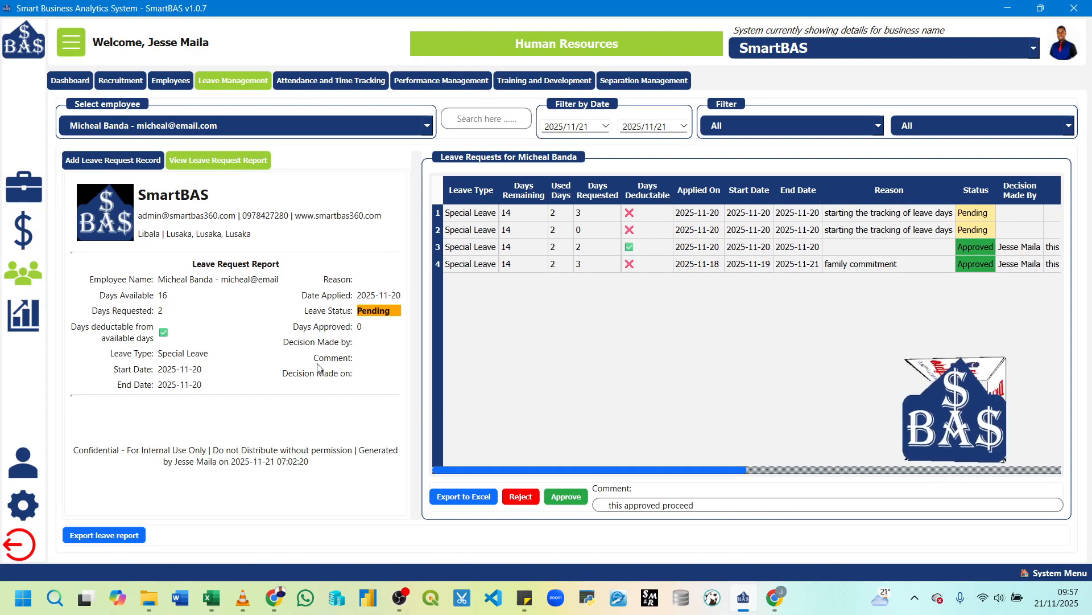
left_click(595, 236)
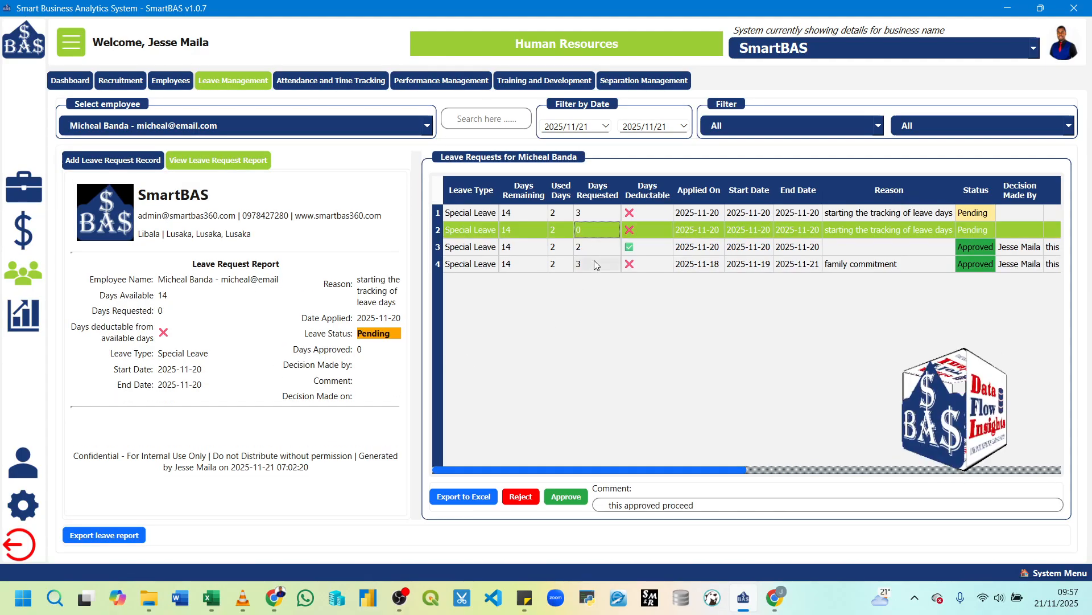
left_click(712, 255)
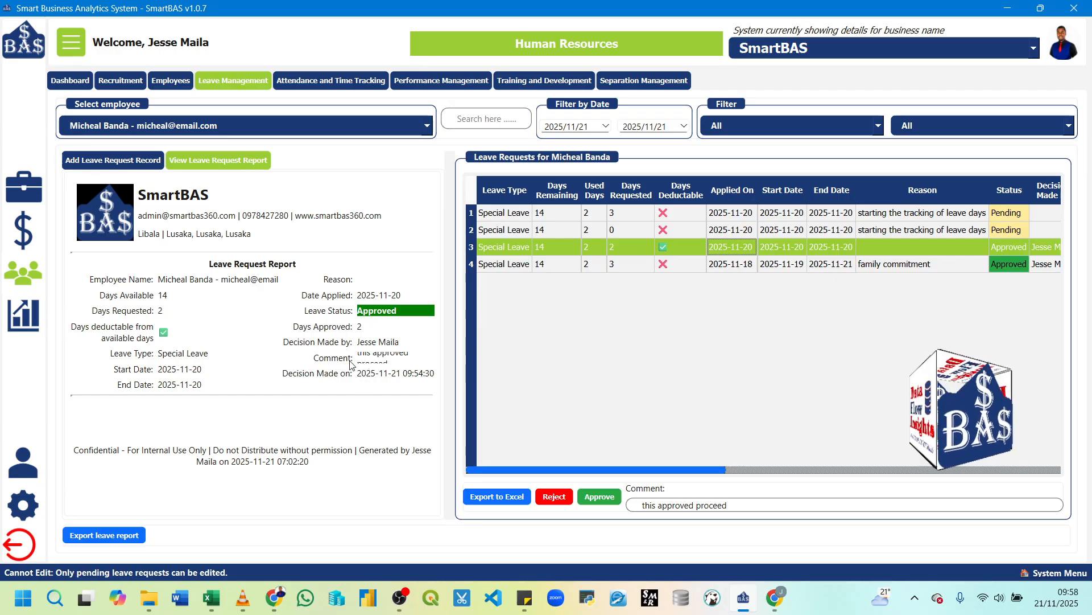
left_click_drag(449, 374, 633, 373)
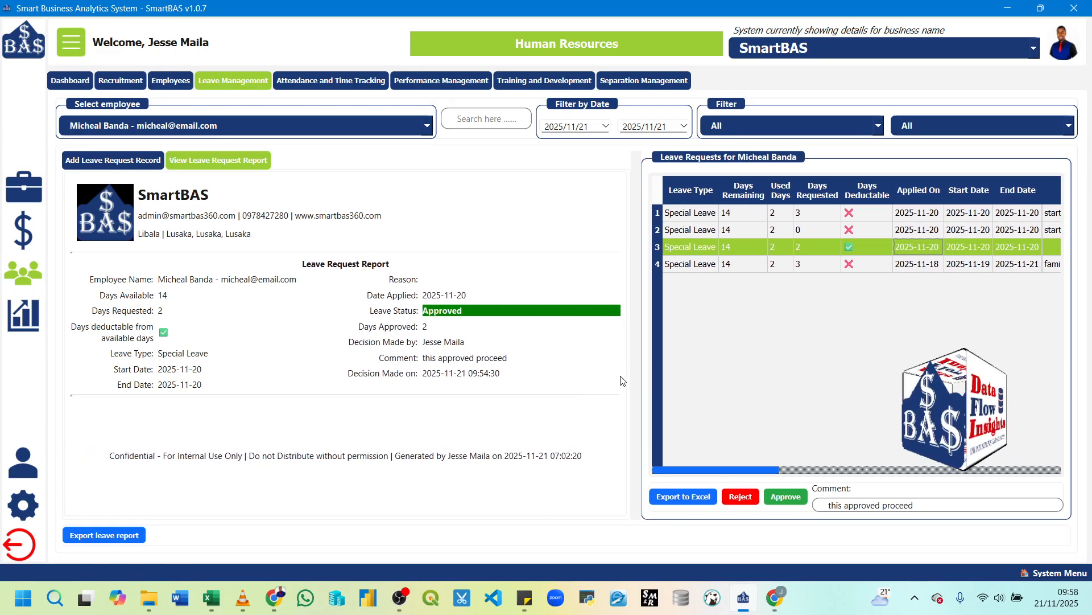
Export the third request's leave report as a JPG image in Downloads under the suggested name, and minimize the opened image to return to SmartBAS.
left_click(132, 530)
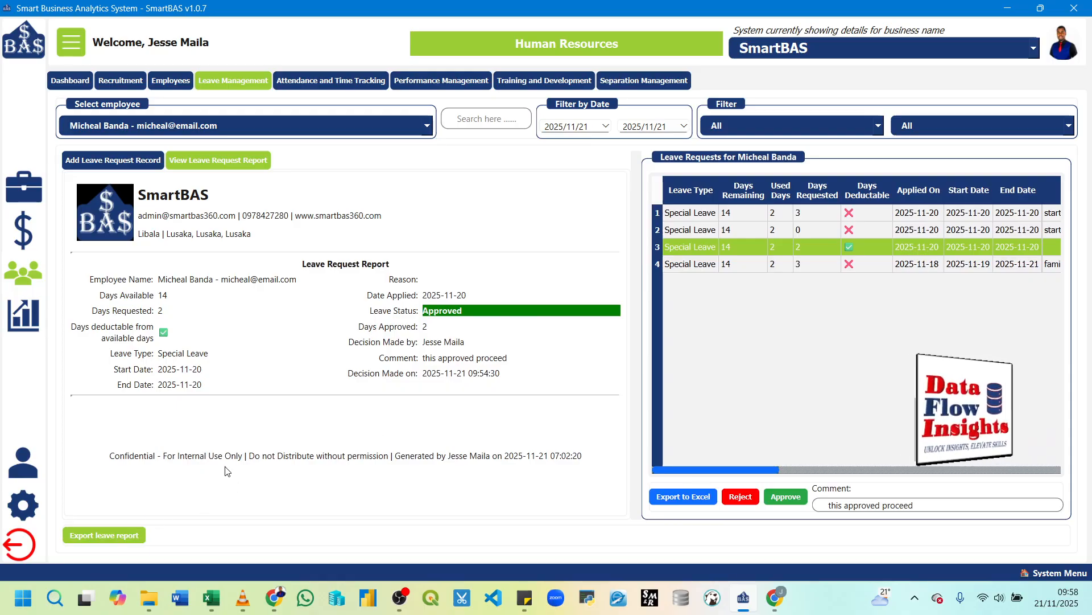
left_click(743, 478)
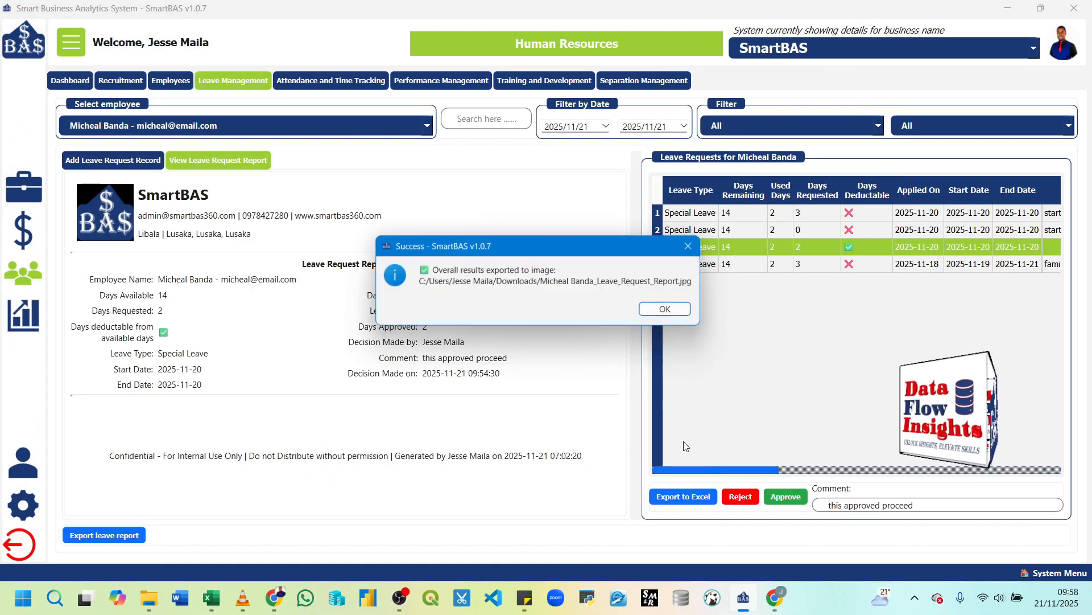
left_click(671, 312)
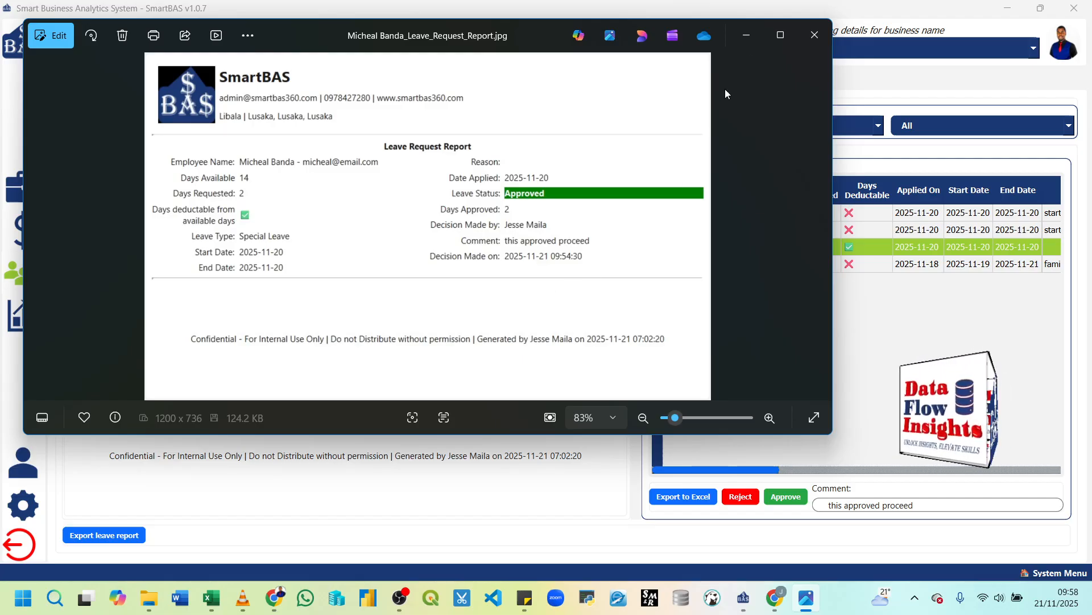
left_click(746, 37)
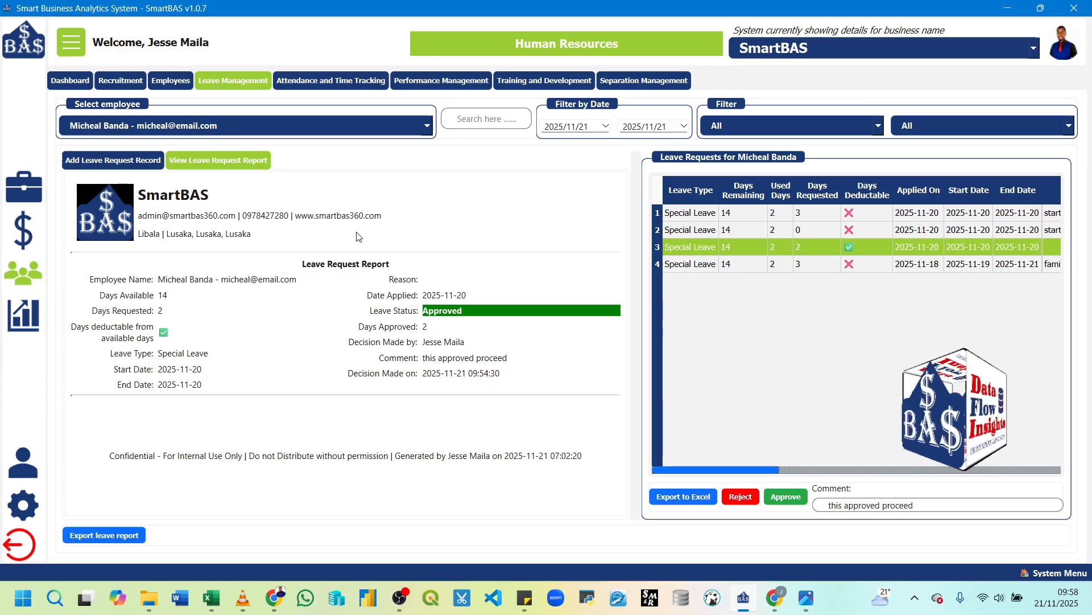
Load the first employee's records in Attendance and Time Tracking, and look over the attendance status choices without picking one.
left_click(322, 83)
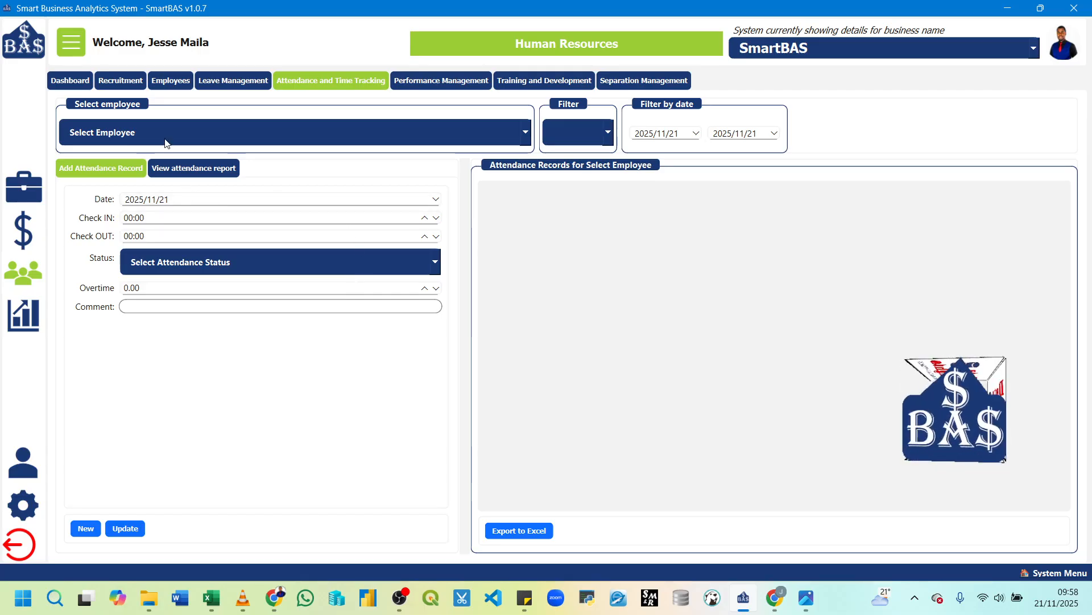
left_click(132, 136)
left_click(127, 167)
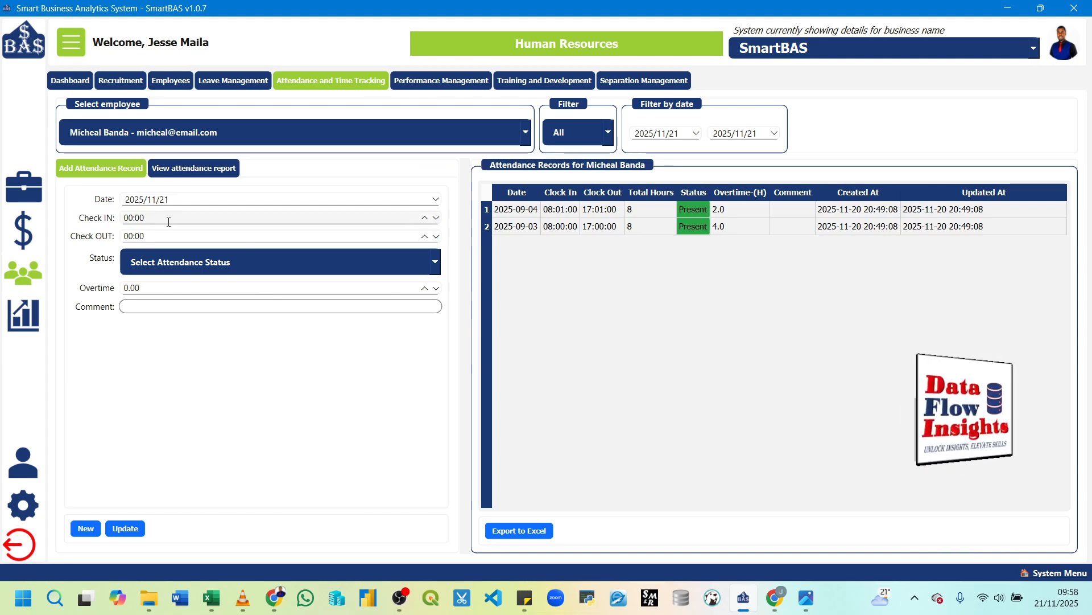
left_click(436, 263)
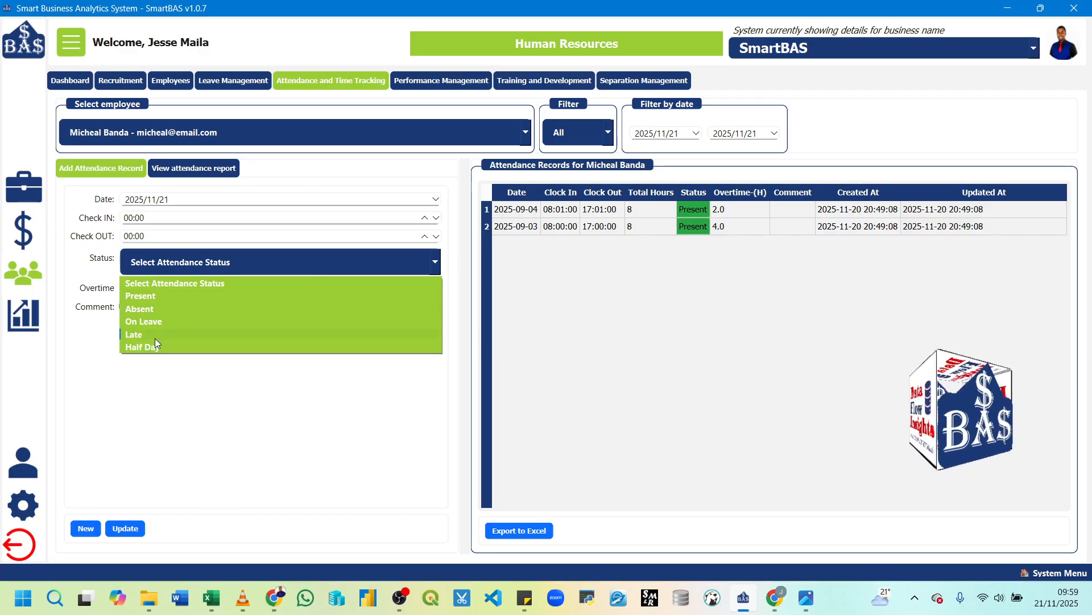
left_click(132, 220)
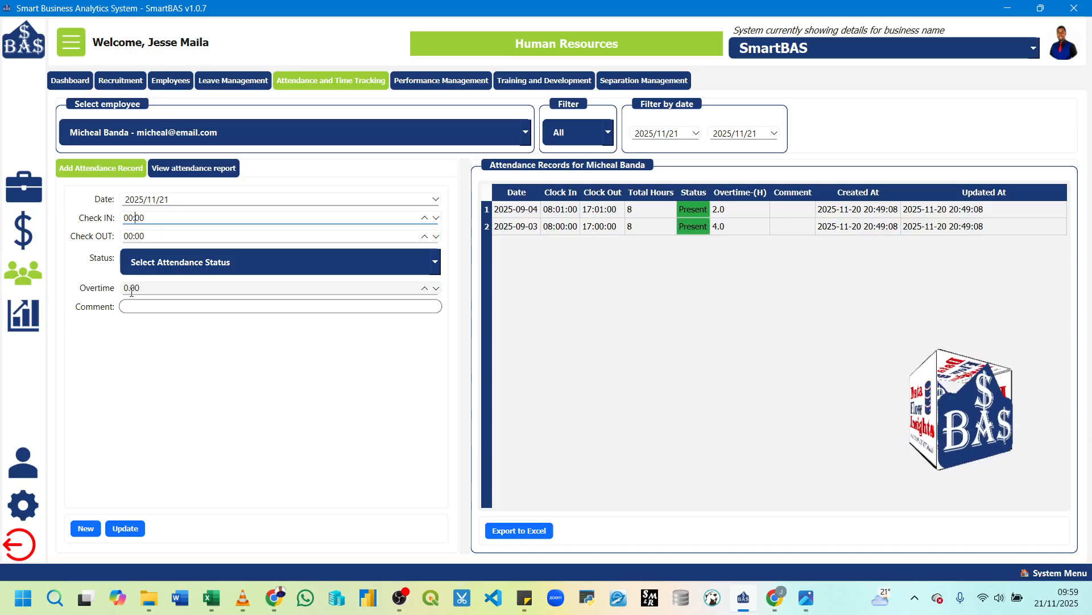
Show the attendance report for the employee's 2025-09-04 record.
left_click(189, 169)
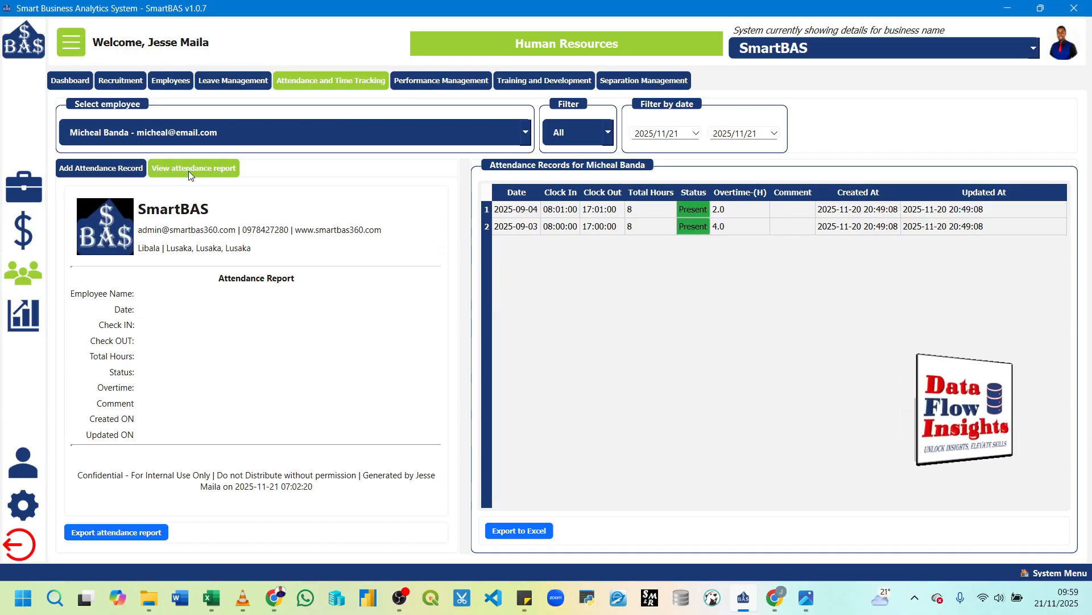
left_click(618, 209)
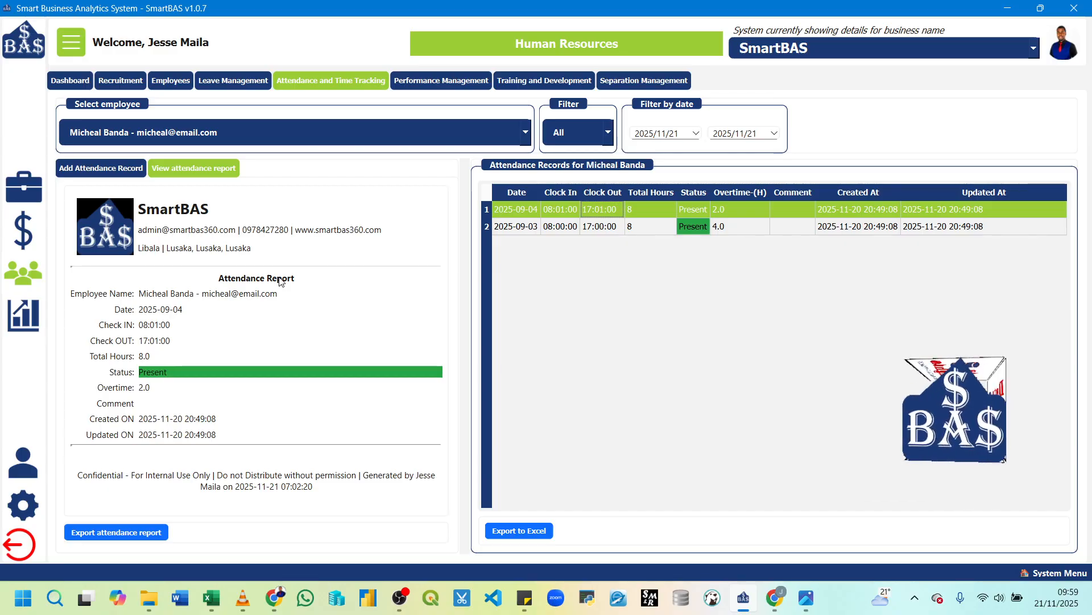
Export the employee's attendance records to an Excel file in Downloads under the suggested name, and minimize the open workbooks to return to SmartBAS.
left_click(525, 525)
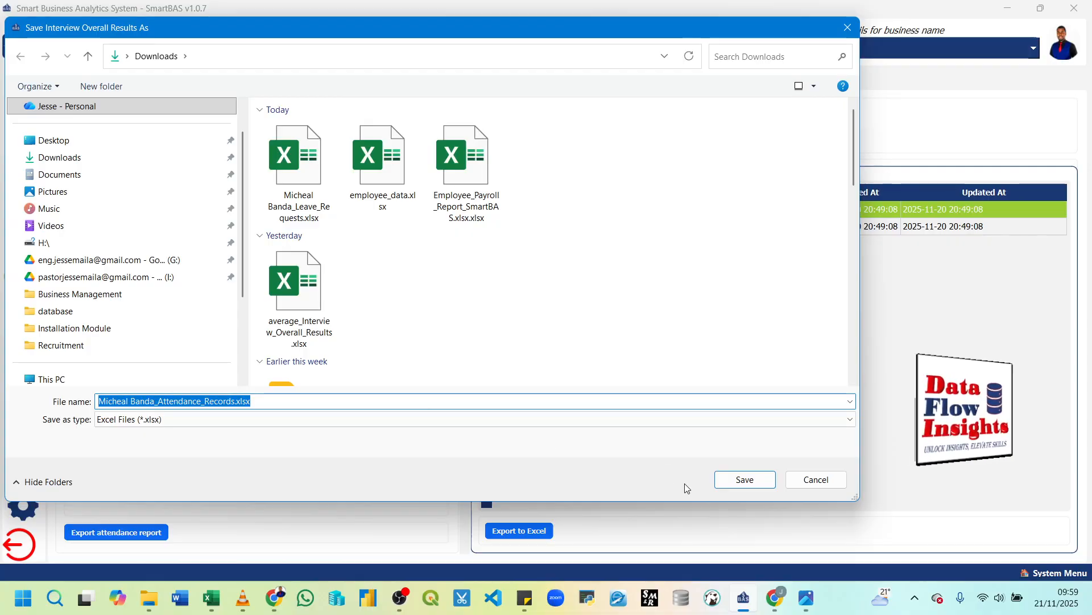
left_click(760, 480)
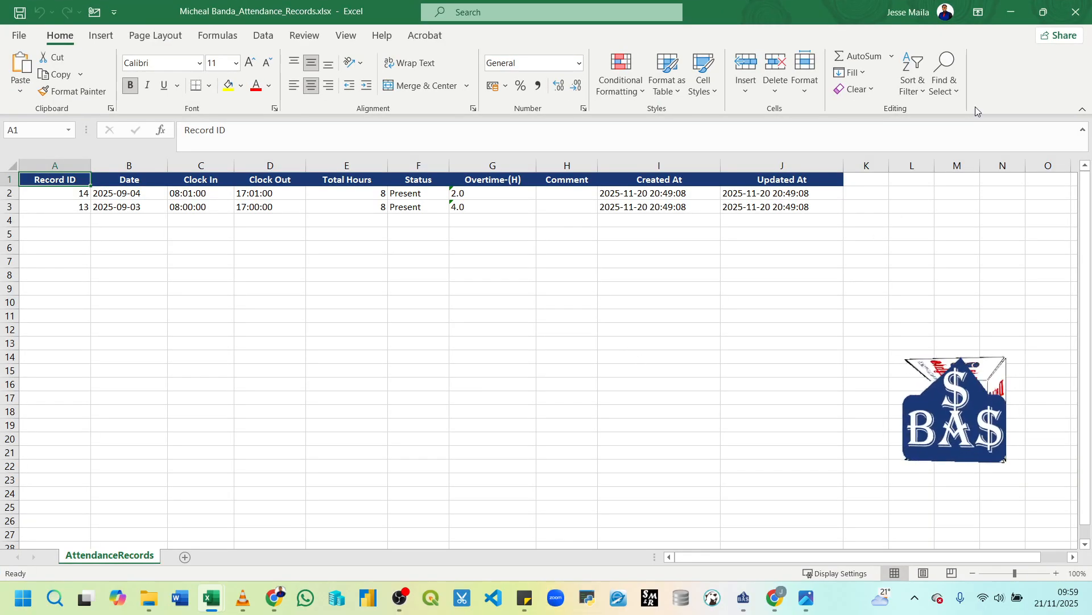
left_click(1012, 13)
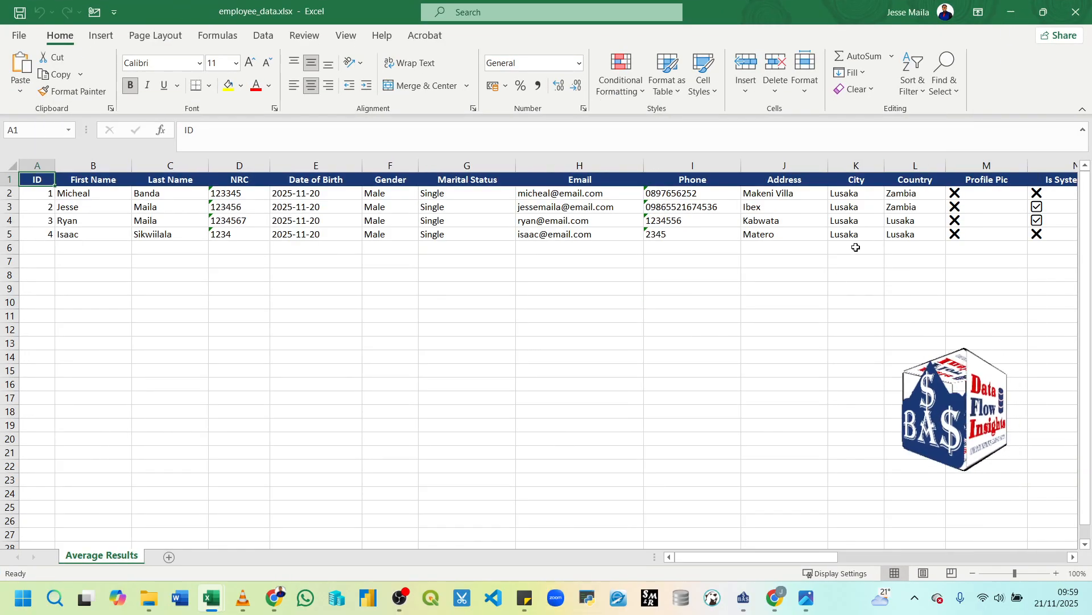
left_click(1012, 12)
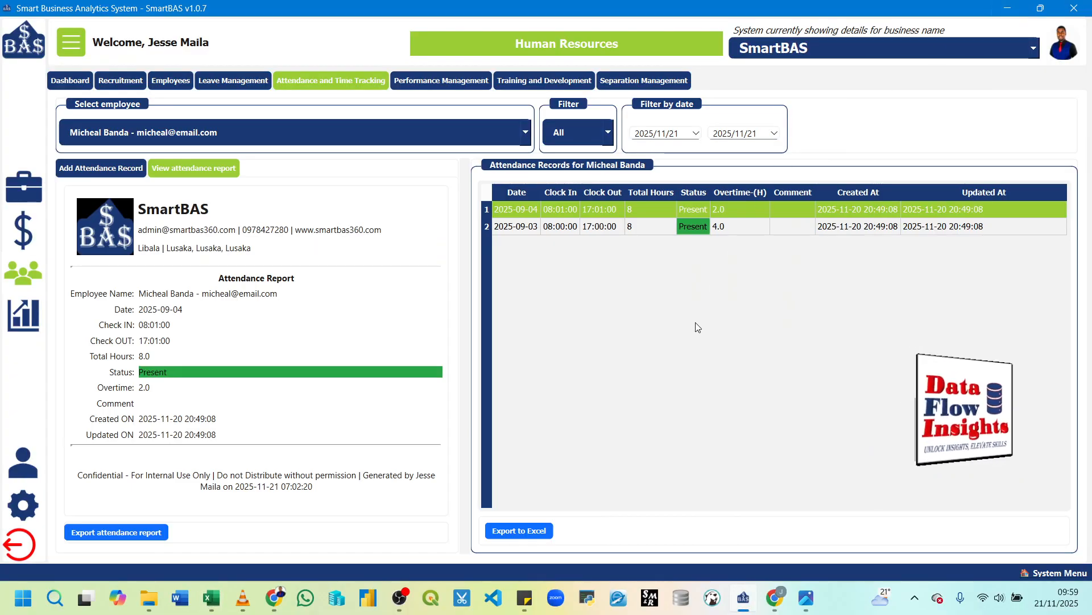